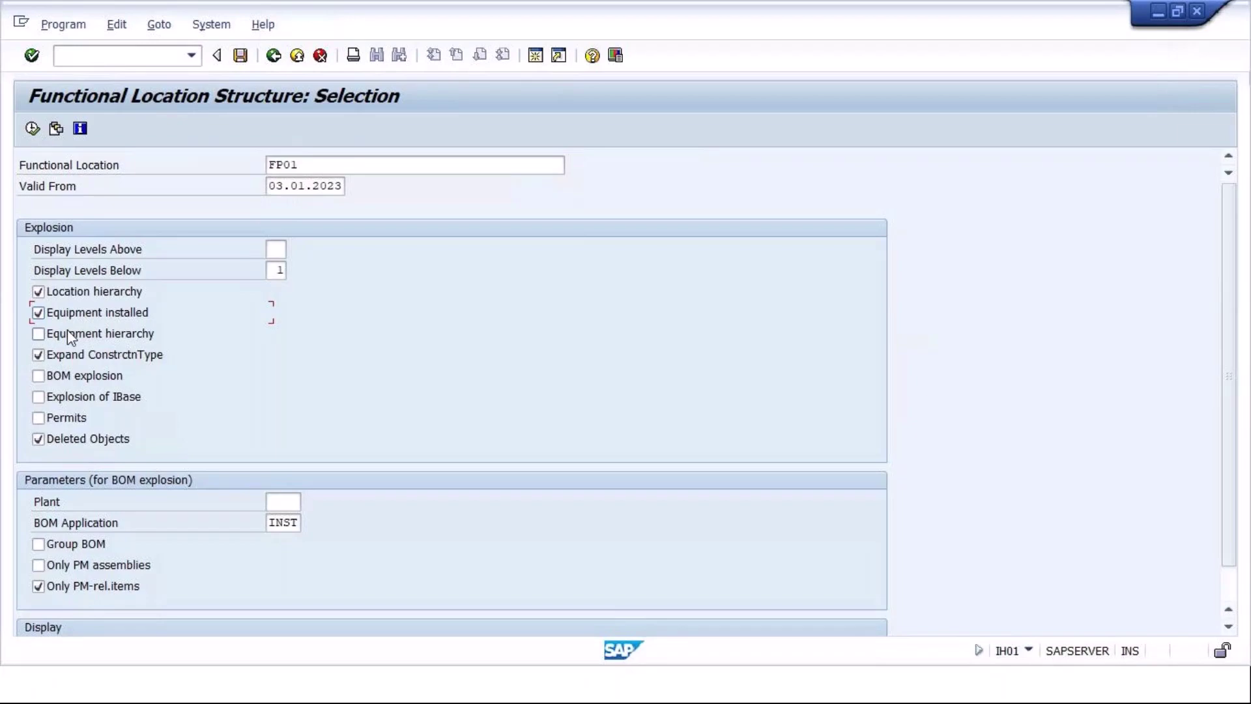
Include the equipment hierarchy in the explosion for functional location FP01 and run the structure list
{"action": "left_click", "coordinate": [53, 333]}
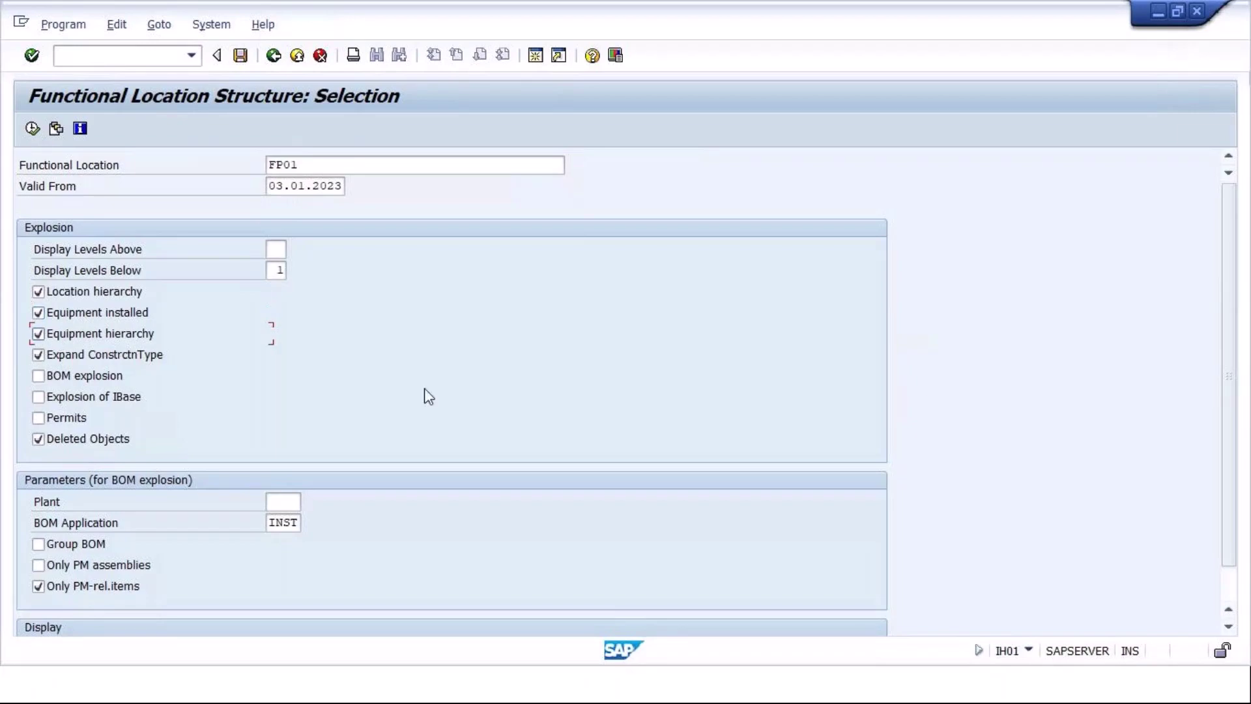
{"action": "left_click", "coordinate": [32, 130]}
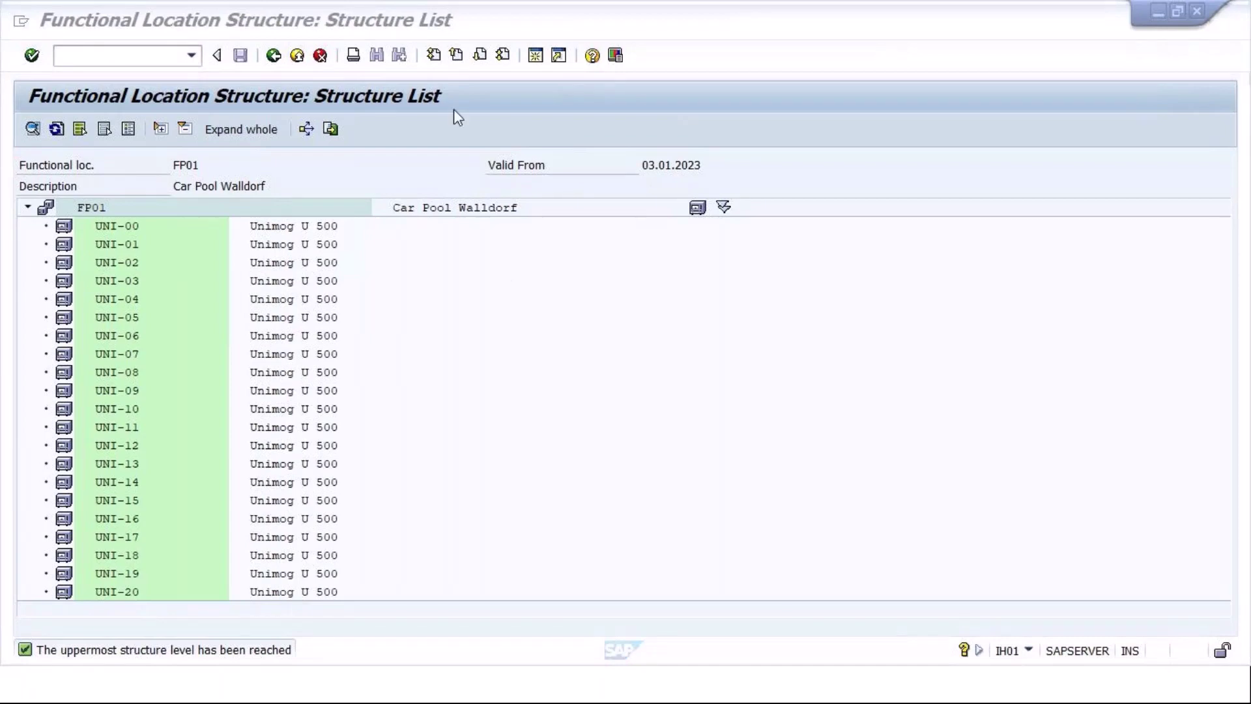
Open a second session, view the Create Equipment initial screen with transaction IE01, and return to the start menu
{"action": "left_click", "coordinate": [536, 56]}
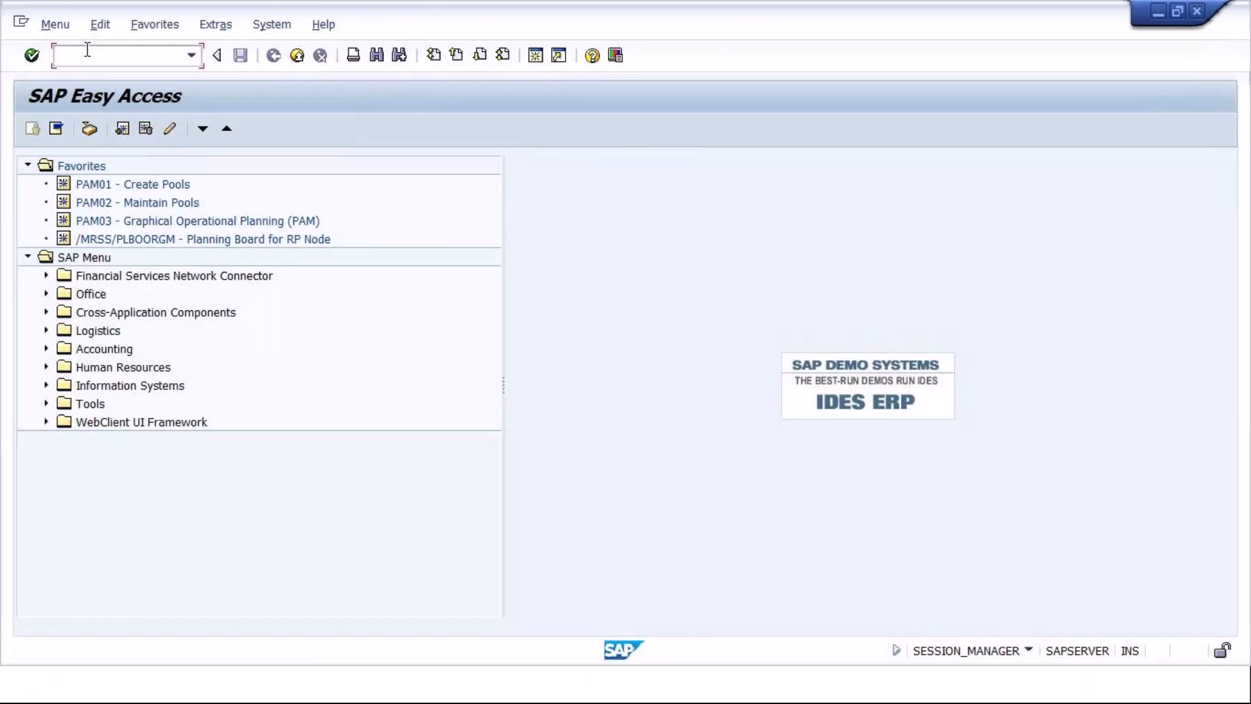
{"action": "type", "text": "IE01"}
{"action": "key", "text": "Return"}
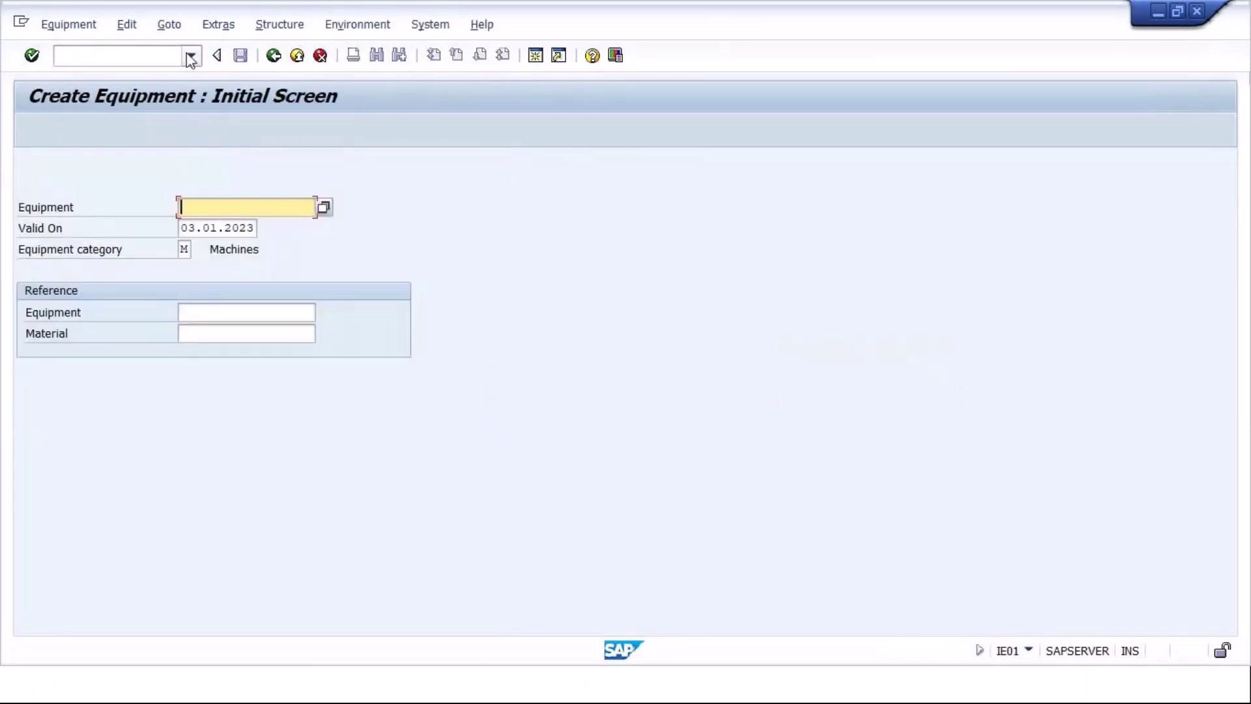
{"action": "left_click", "coordinate": [272, 57]}
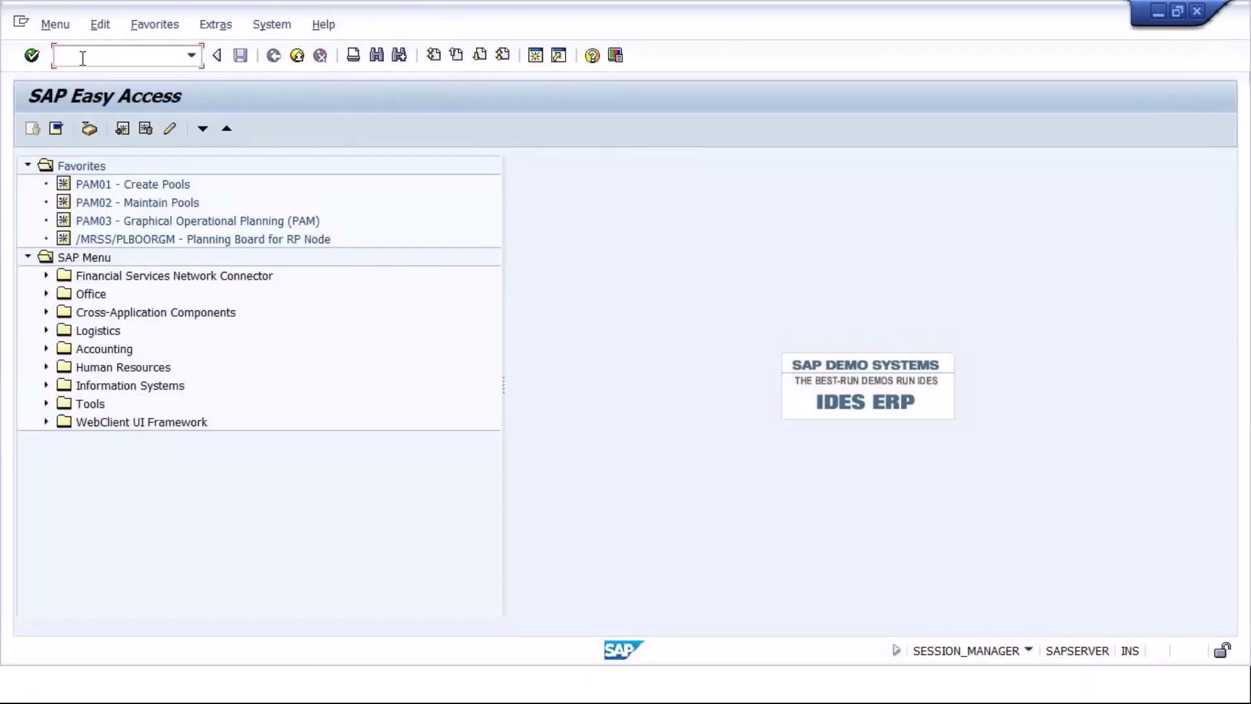
{"action": "type", "text": "IE03"}
{"action": "key", "text": "Return"}
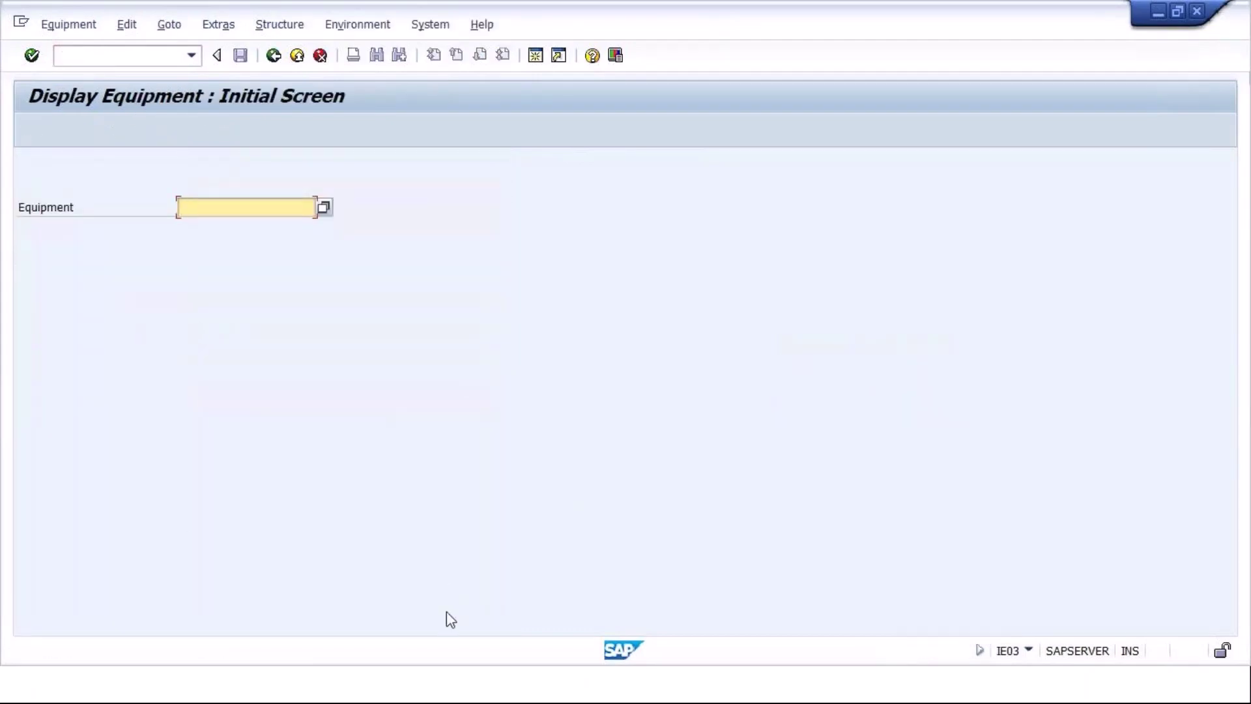
{"action": "key", "text": "F3"}
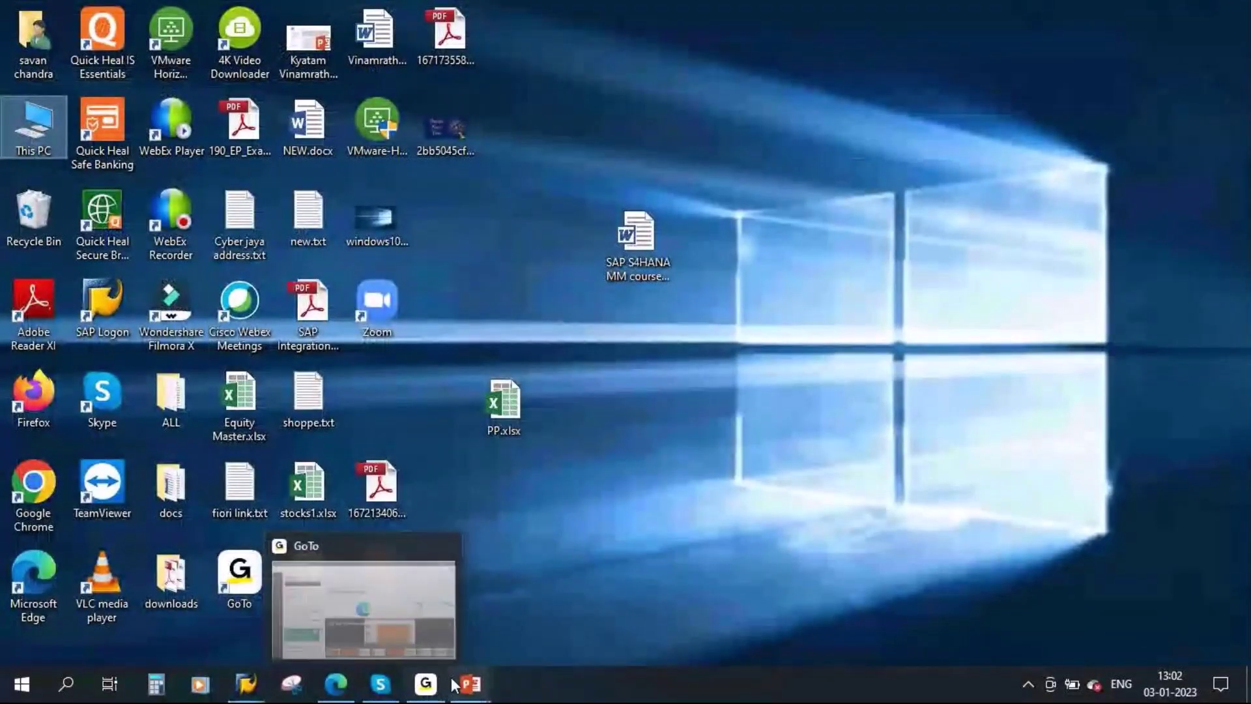
Switch to the session with the FP01 structure list to look up the equipment numbers
{"action": "mouse_move", "coordinate": [330, 690]}
{"action": "mouse_move", "coordinate": [247, 684]}
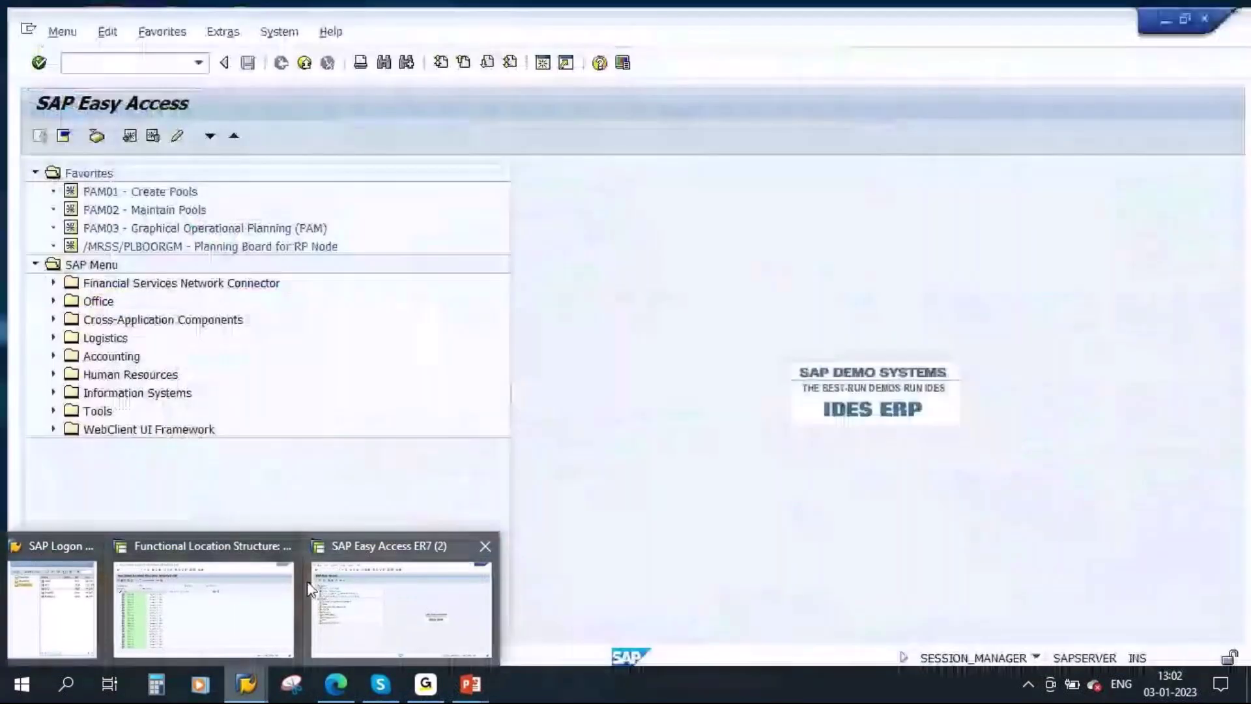
{"action": "left_click", "coordinate": [286, 587]}
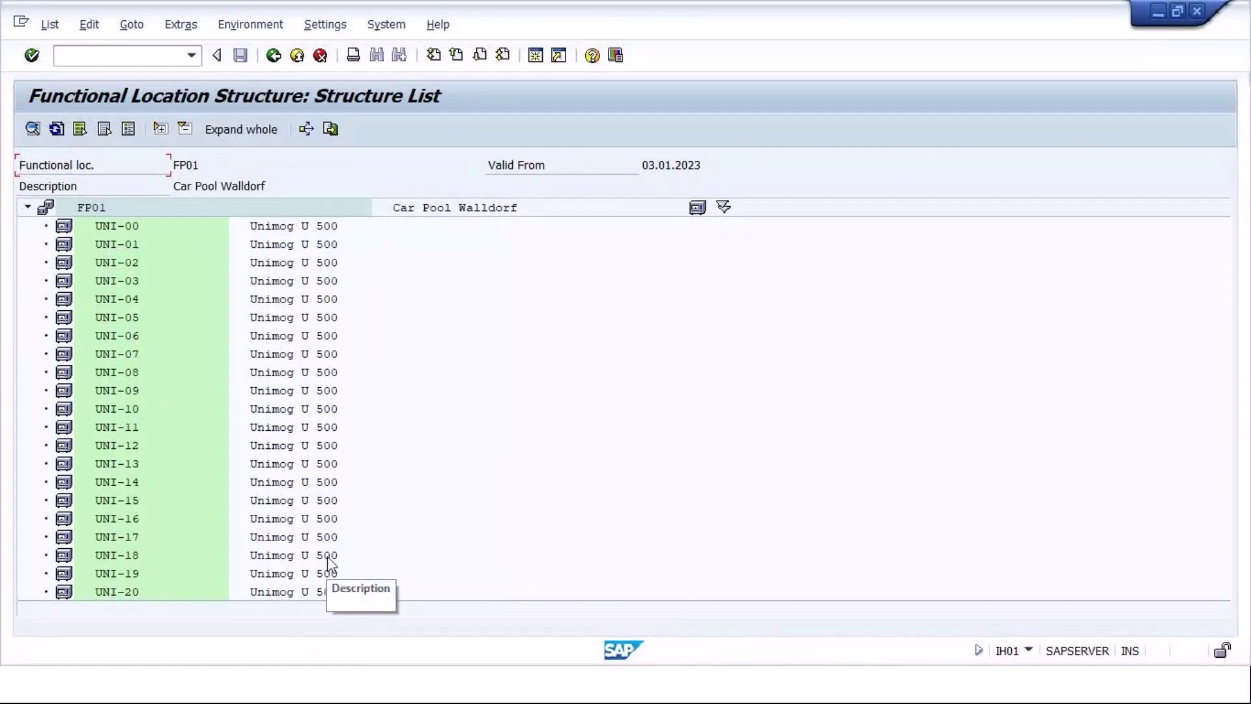
Return to the second session and display equipment UNI-00 with transaction IE03
{"action": "key", "text": "super+d"}
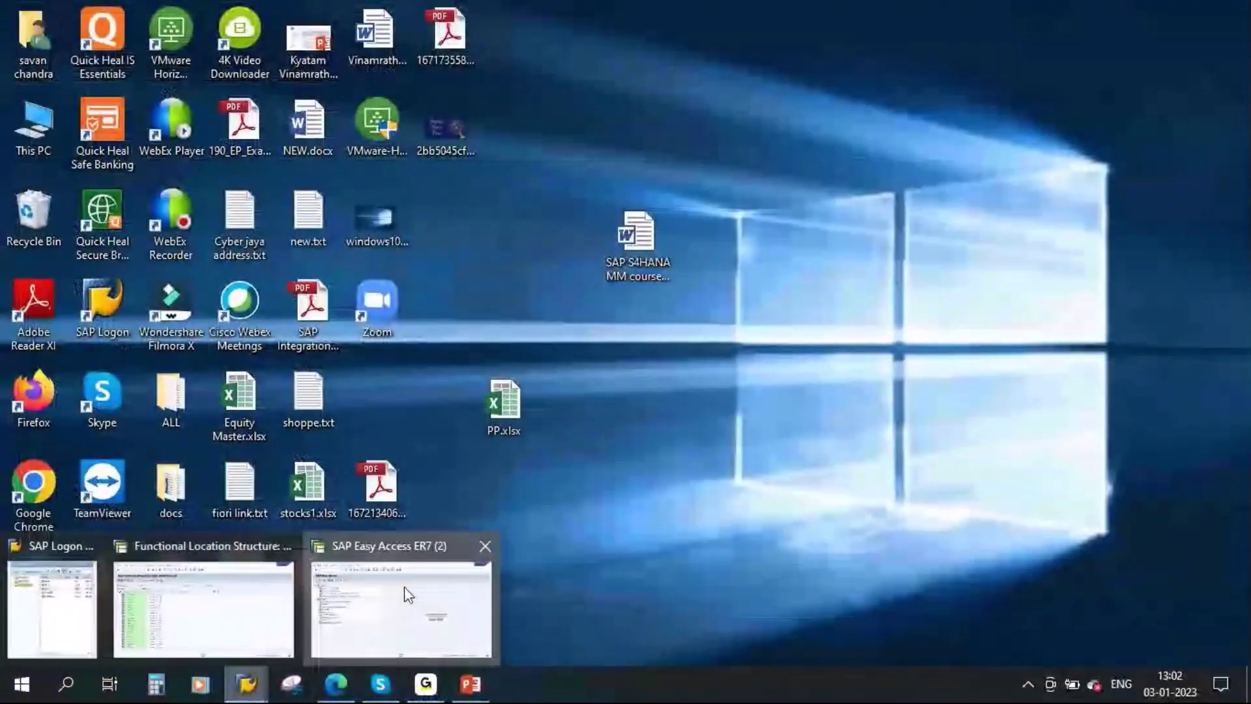
{"action": "left_click", "coordinate": [391, 603]}
{"action": "type", "text": "I"}
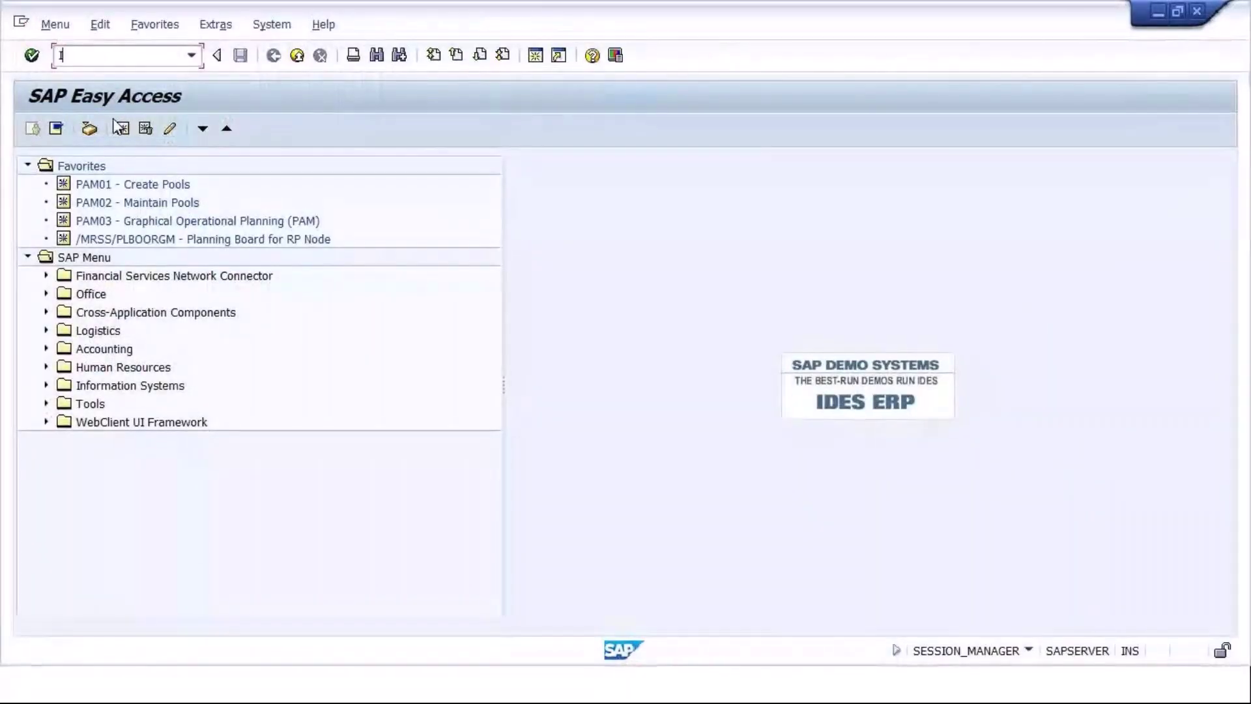
{"action": "type", "text": "E03"}
{"action": "key", "text": "Return"}
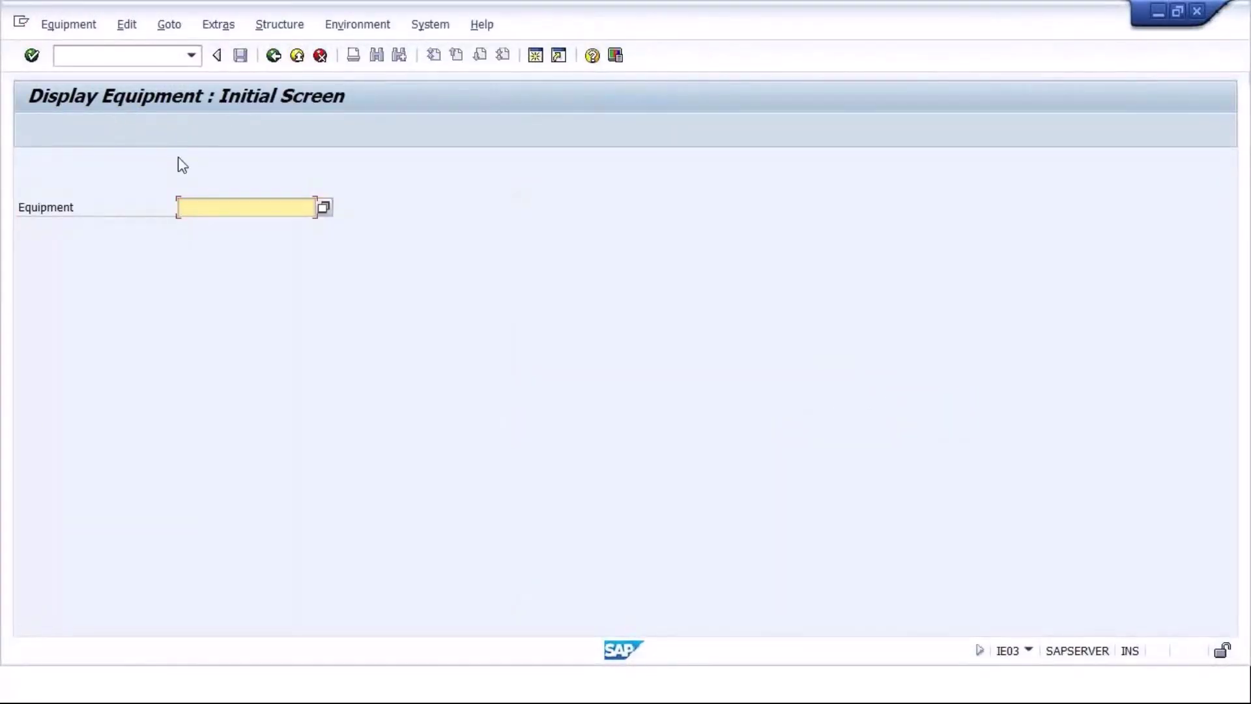
{"action": "type", "text": "UNI-"}
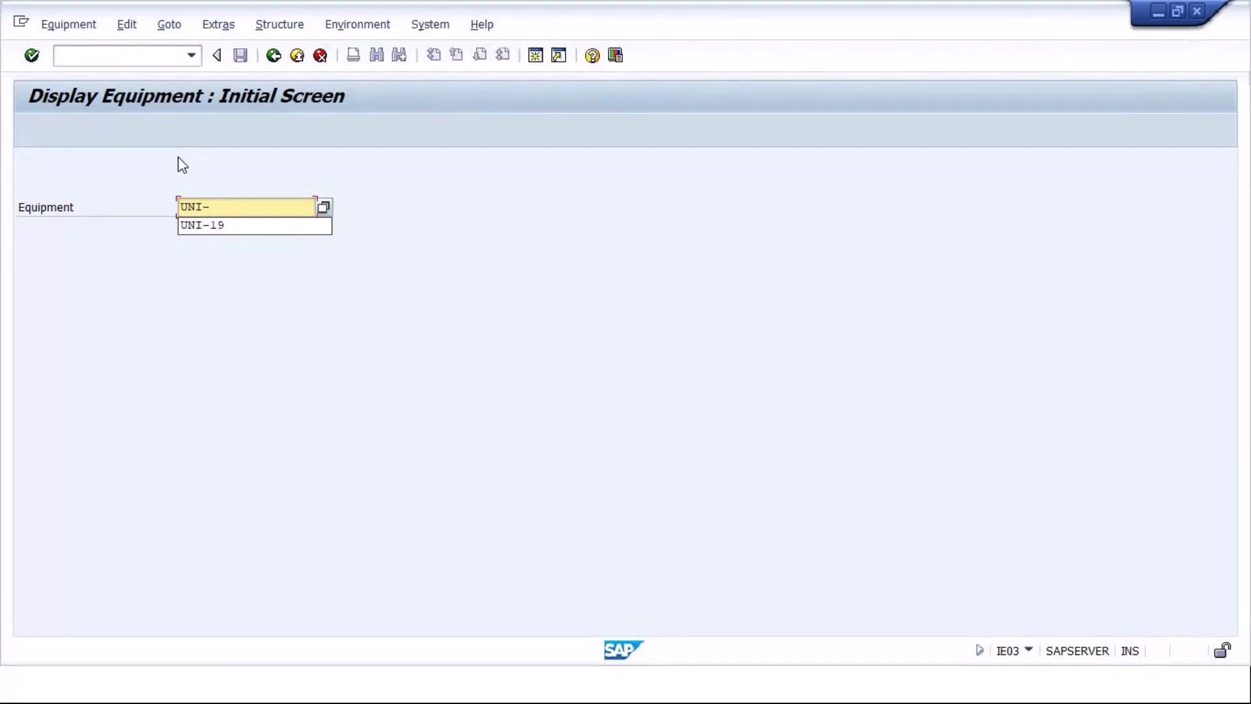
{"action": "type", "text": "00"}
{"action": "key", "text": "Return"}
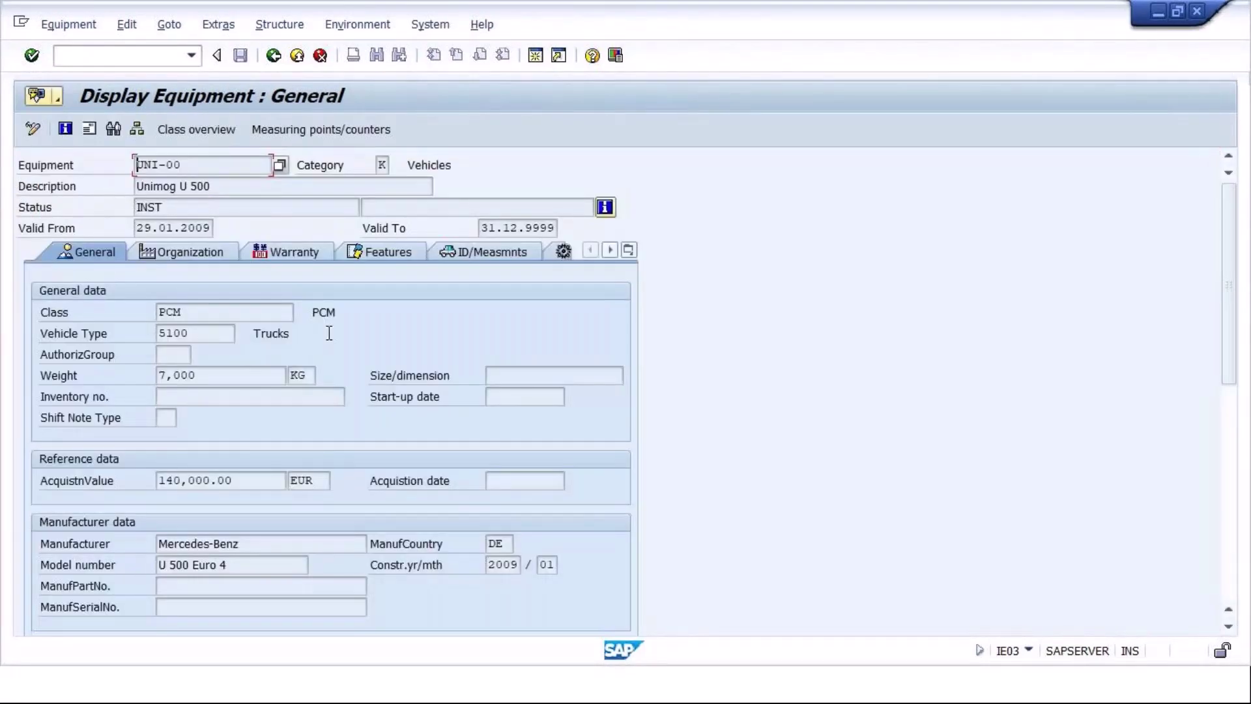
Examine the equipment number, description, vehicle type, manufacturer and model number in the general data of UNI-00
{"action": "left_click_drag", "start_coordinate": [204, 167], "coordinate": [101, 174]}
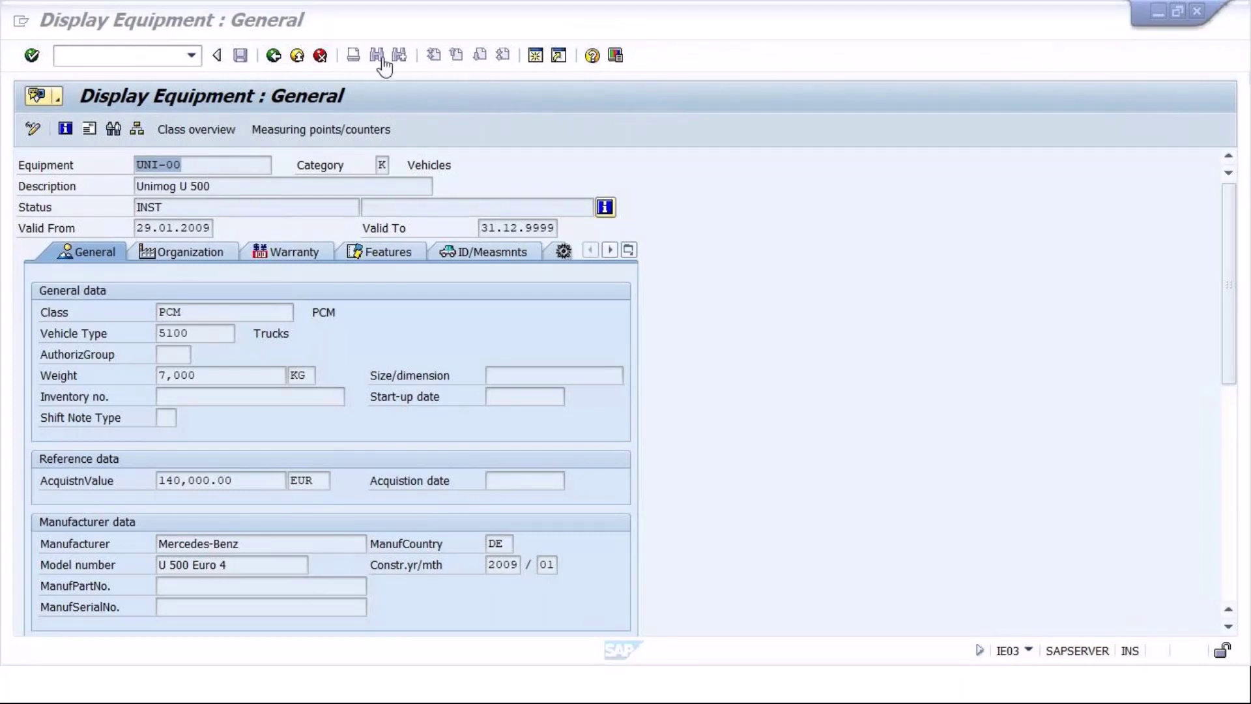
{"action": "left_click", "coordinate": [157, 134]}
{"action": "key", "text": "Tab"}
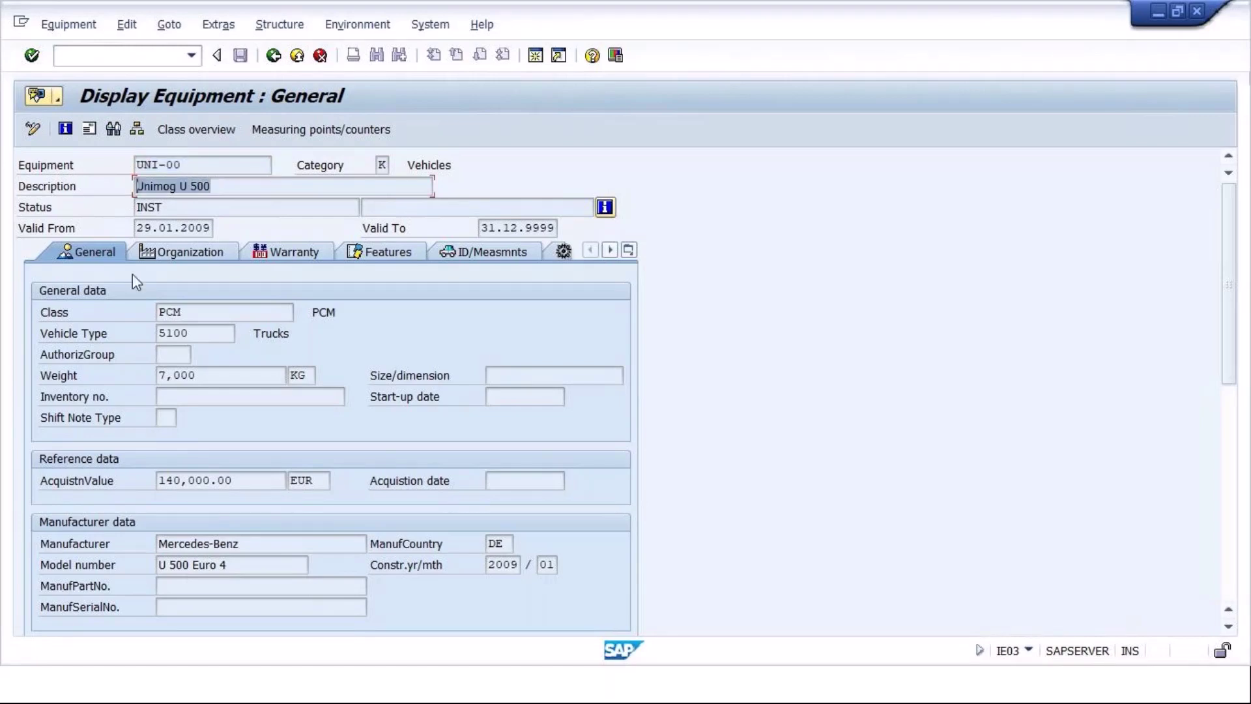
{"action": "left_click", "coordinate": [196, 333]}
{"action": "left_click", "coordinate": [279, 334]}
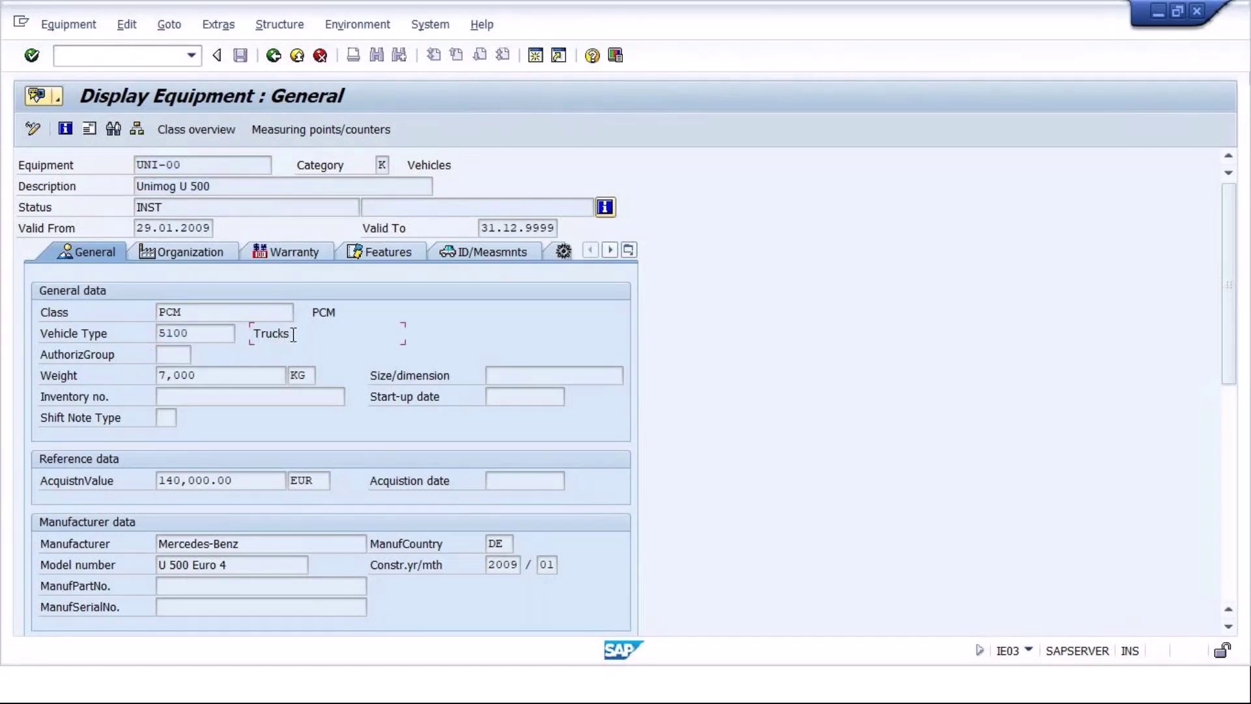
{"action": "left_click", "coordinate": [254, 546]}
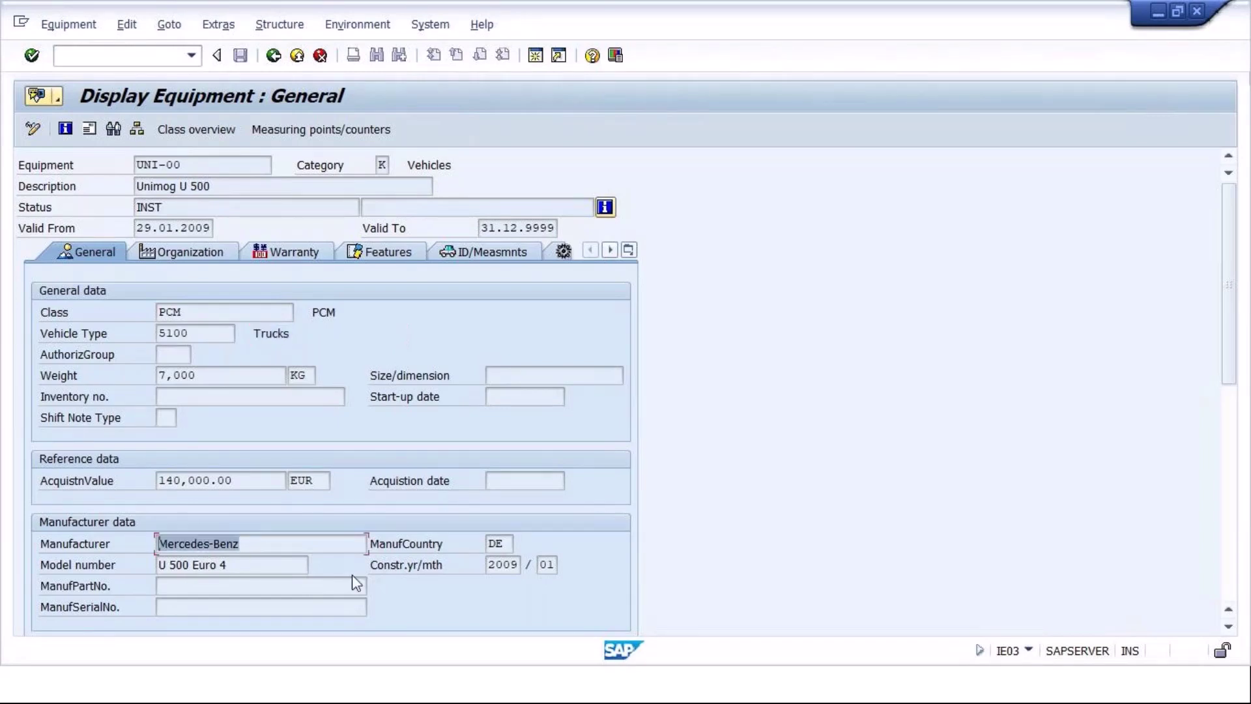
{"action": "left_click", "coordinate": [180, 565]}
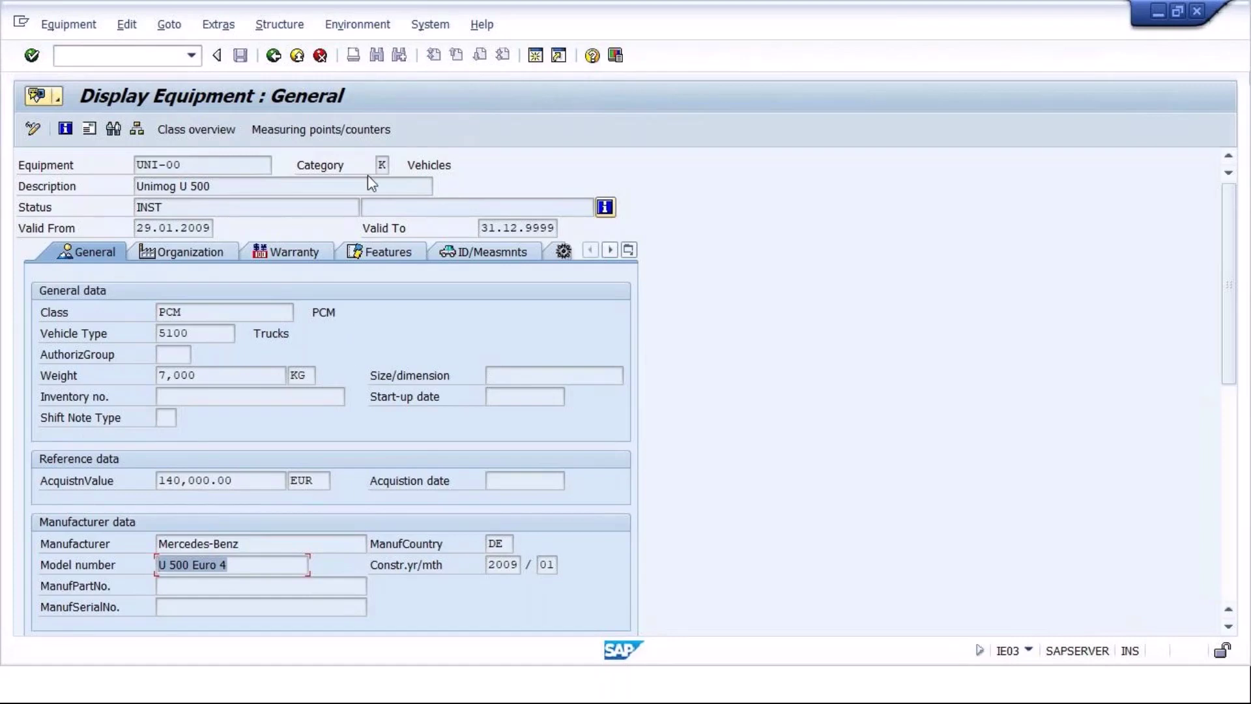
Examine the identification and transport-relevant data of UNI-00, including vehicle type and license plate
{"action": "left_click", "coordinate": [487, 256]}
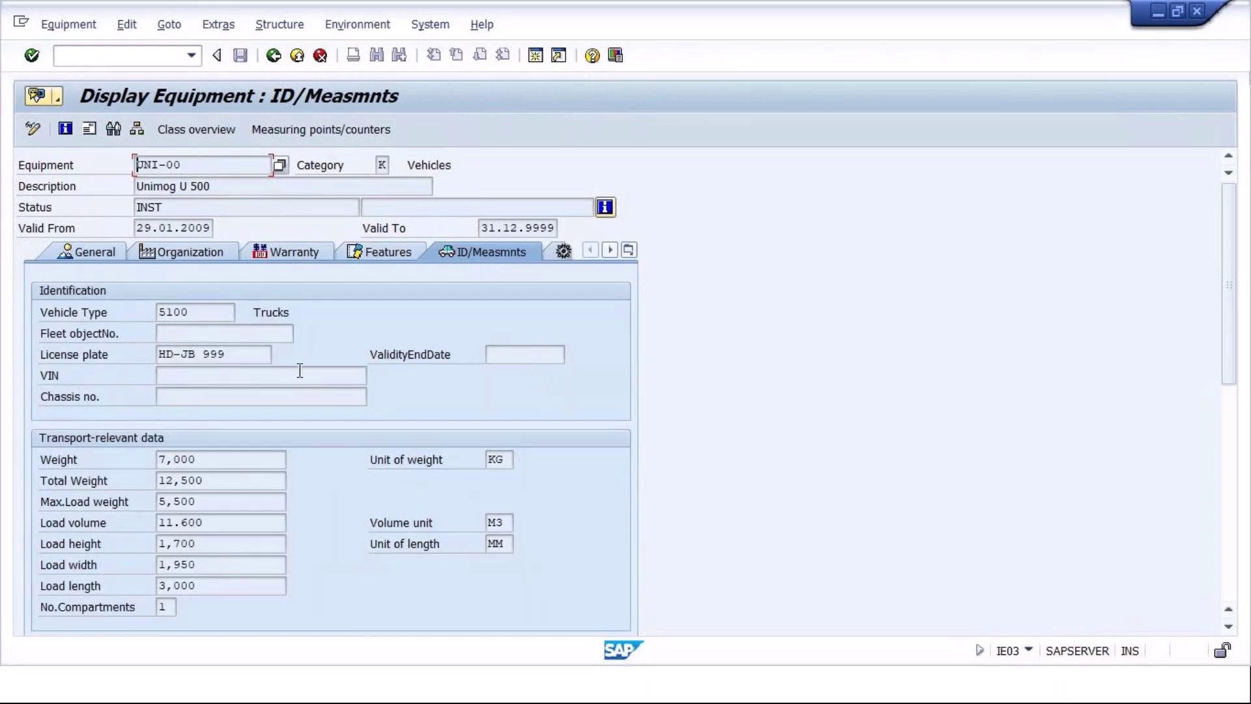
{"action": "left_click", "coordinate": [195, 312]}
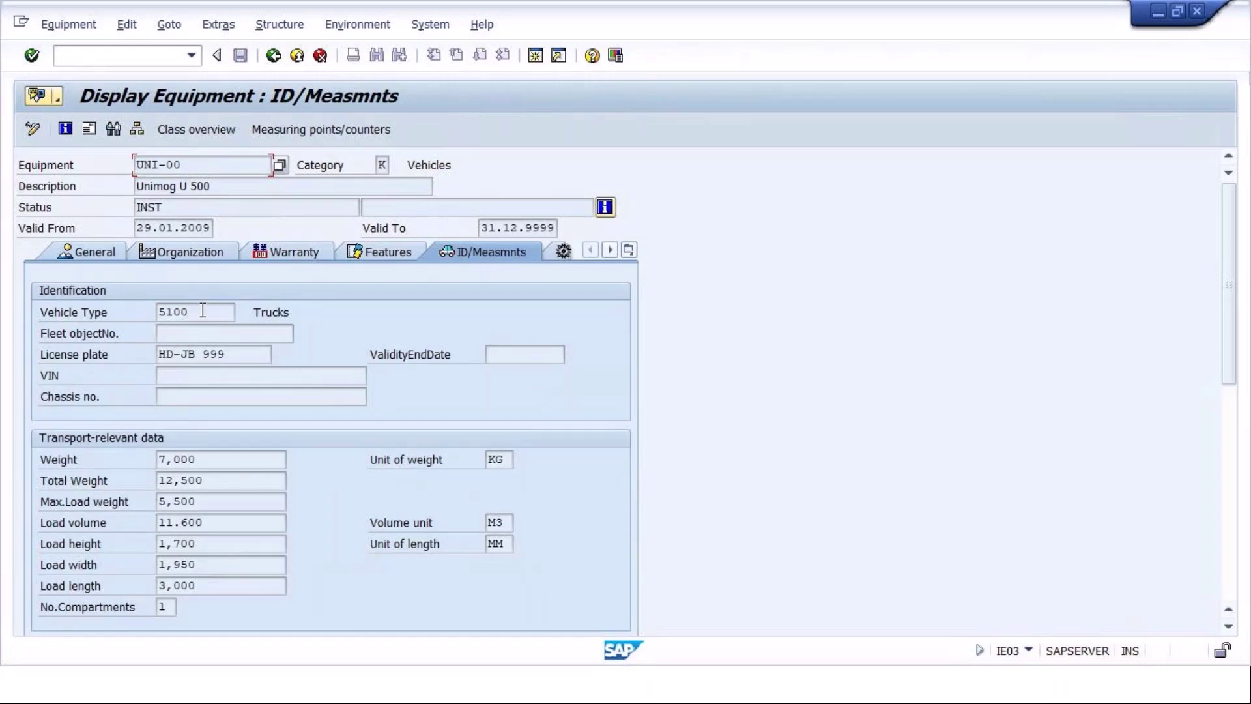
{"action": "left_click", "coordinate": [235, 355]}
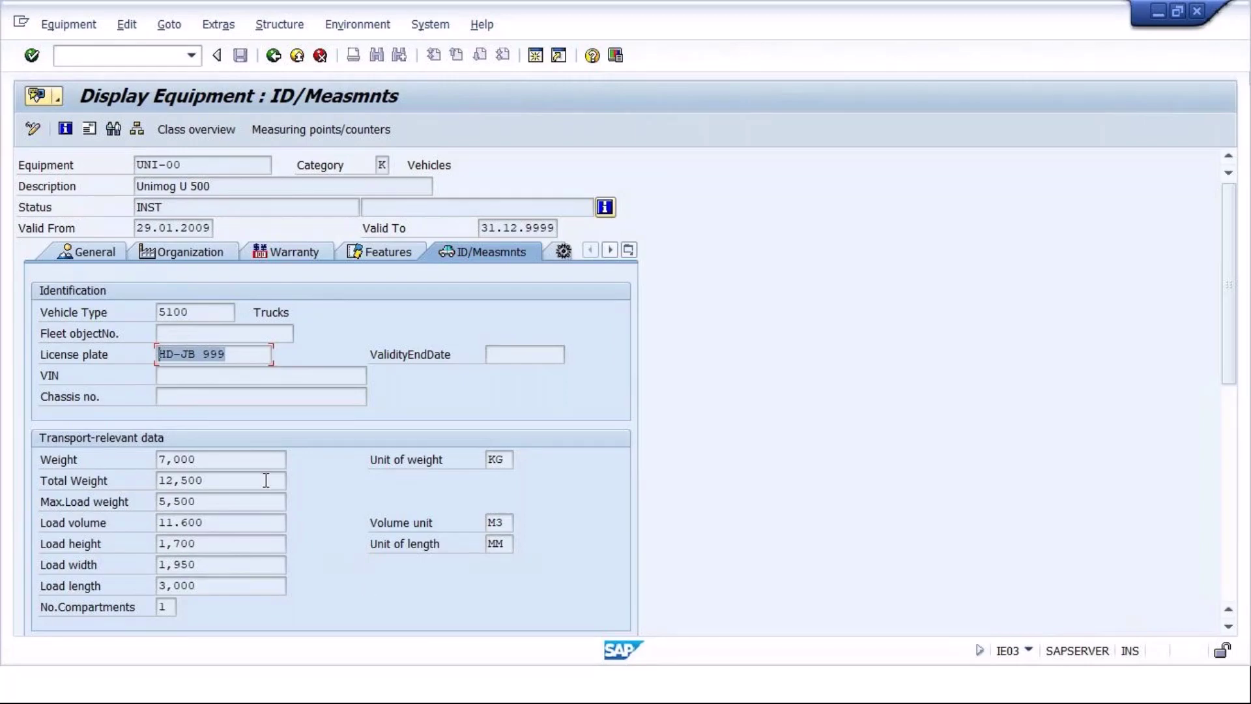
{"action": "left_click_drag", "start_coordinate": [1237, 383], "coordinate": [1224, 460]}
{"action": "scroll", "coordinate": [1225, 459], "scroll_direction": "up", "scroll_amount": 5}
Examine the technology data of UNI-00, including engine serial number, possible engine types, and fuel and lubricants
{"action": "left_click", "coordinate": [564, 253]}
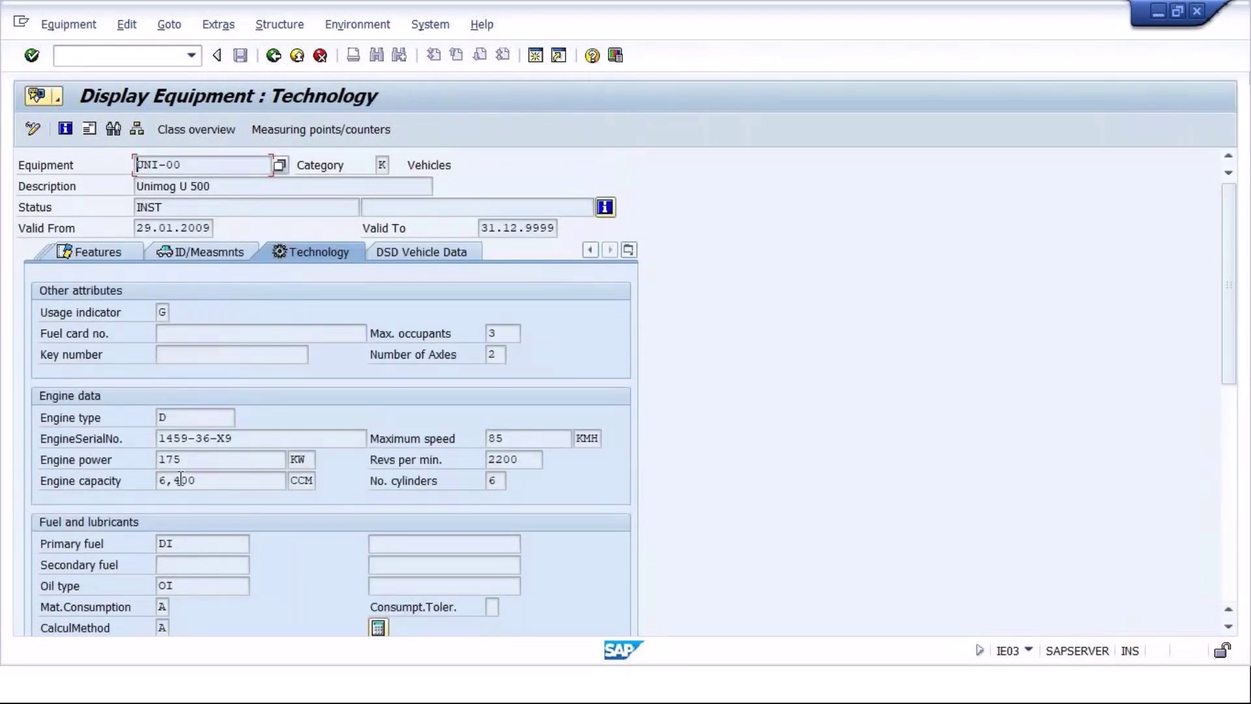
{"action": "double_click", "coordinate": [223, 440]}
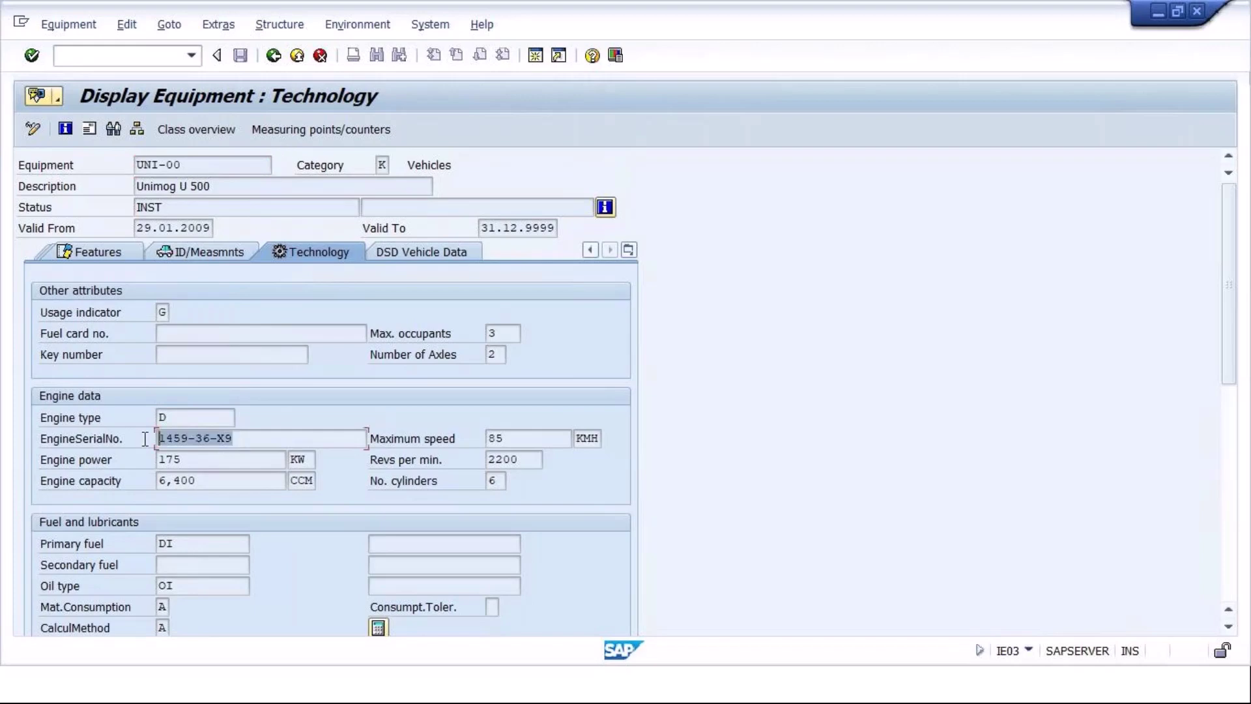
{"action": "left_click", "coordinate": [178, 419]}
{"action": "key", "text": "F4"}
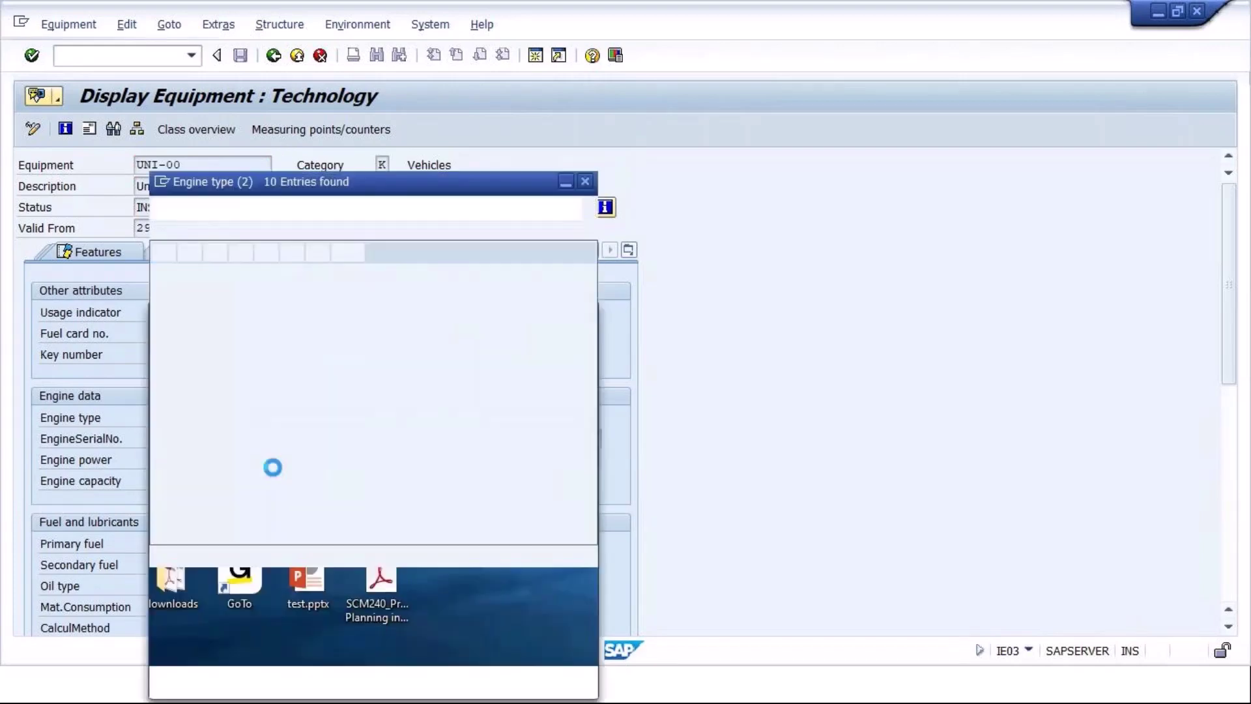
{"action": "left_click", "coordinate": [590, 184]}
{"action": "scroll", "coordinate": [254, 566], "scroll_direction": "down", "scroll_amount": 3}
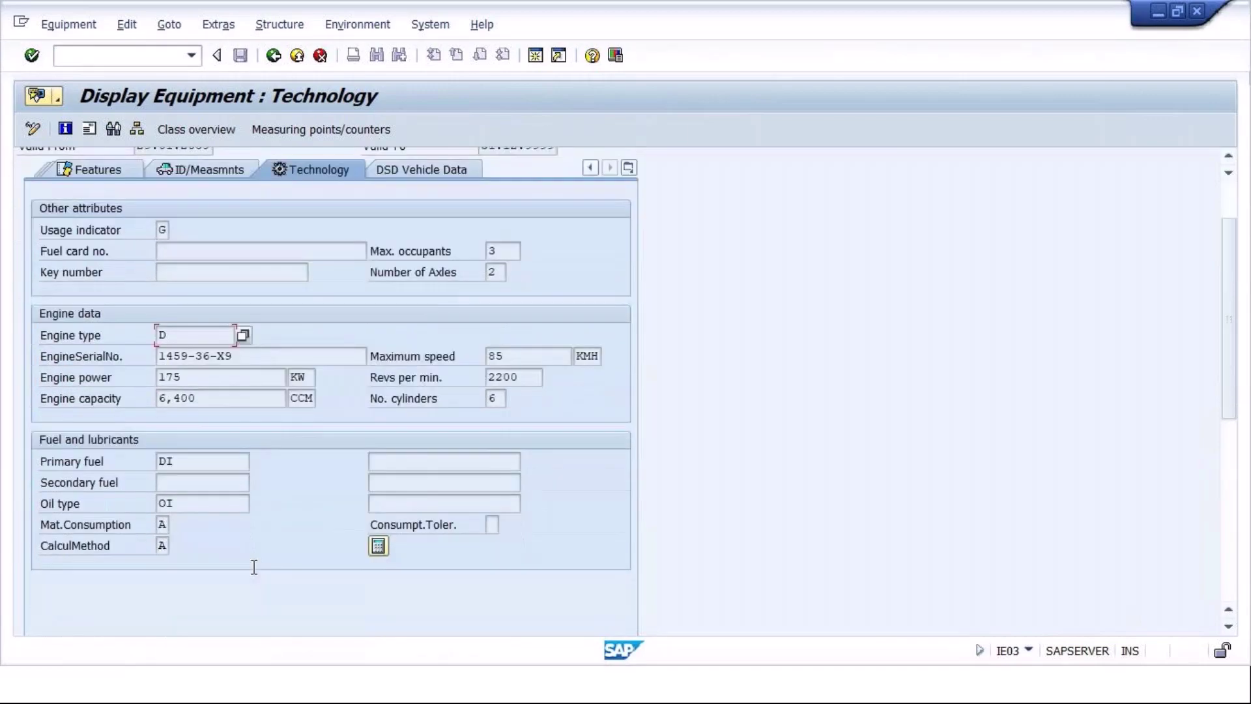
{"action": "scroll", "coordinate": [254, 566], "scroll_direction": "up", "scroll_amount": 3}
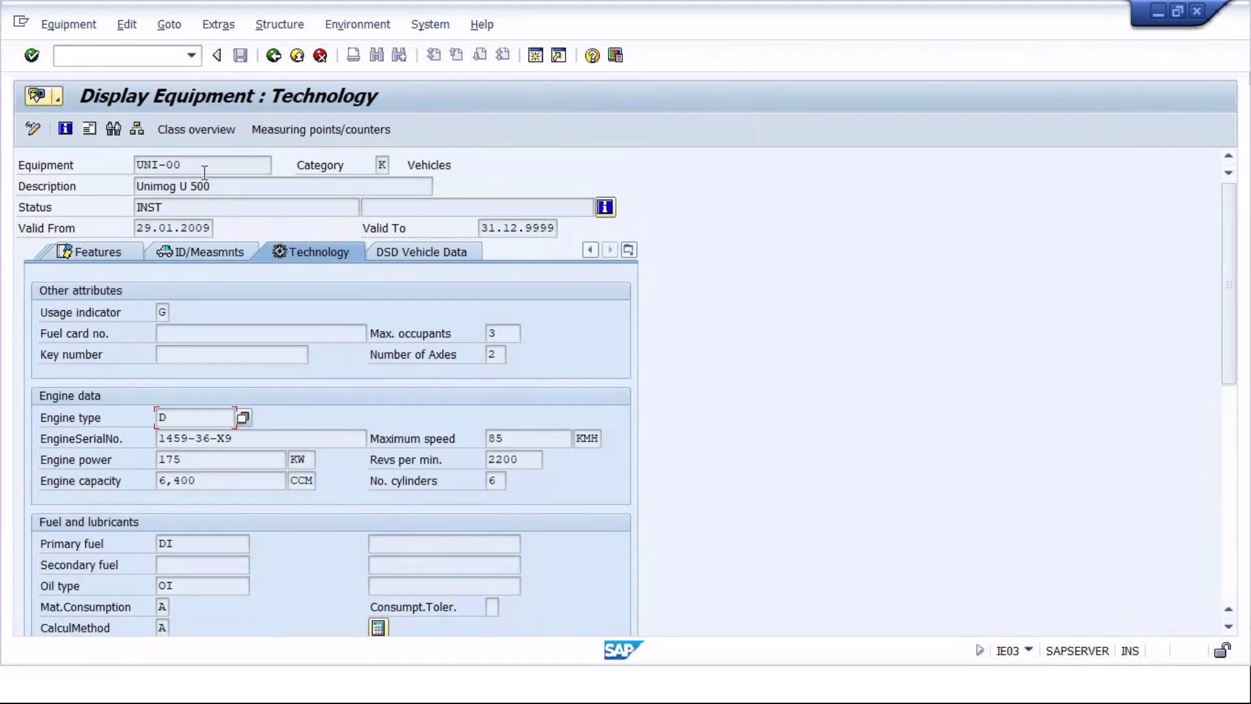
{"action": "left_click_drag", "start_coordinate": [205, 172], "coordinate": [130, 166]}
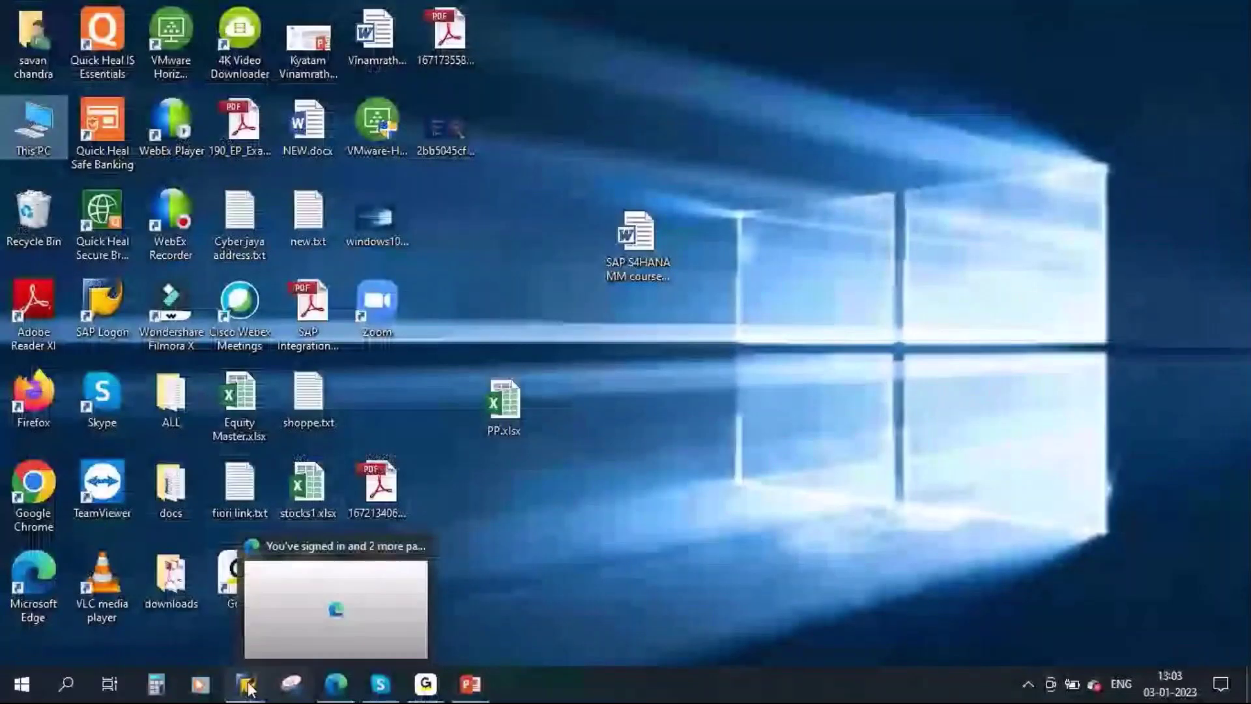
Switch to the FP01 structure list, open the UNI-00 record from it, and return to the list
{"action": "mouse_move", "coordinate": [246, 684]}
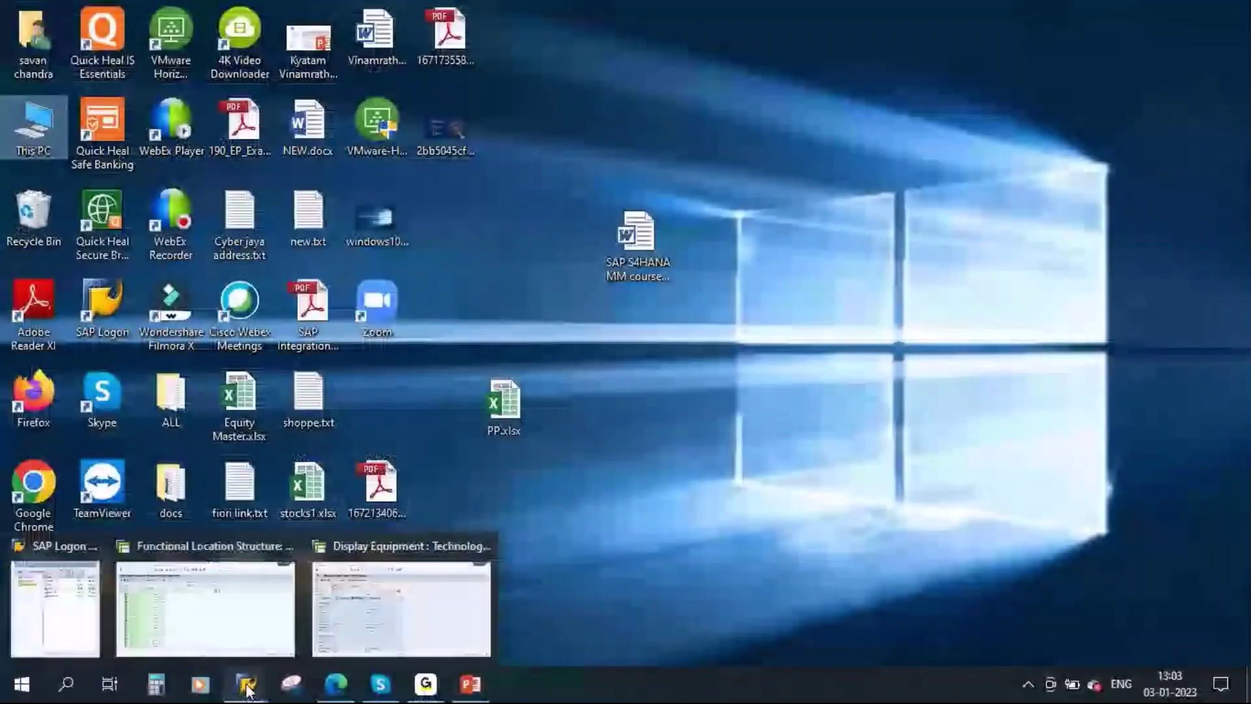
{"action": "left_click", "coordinate": [253, 585]}
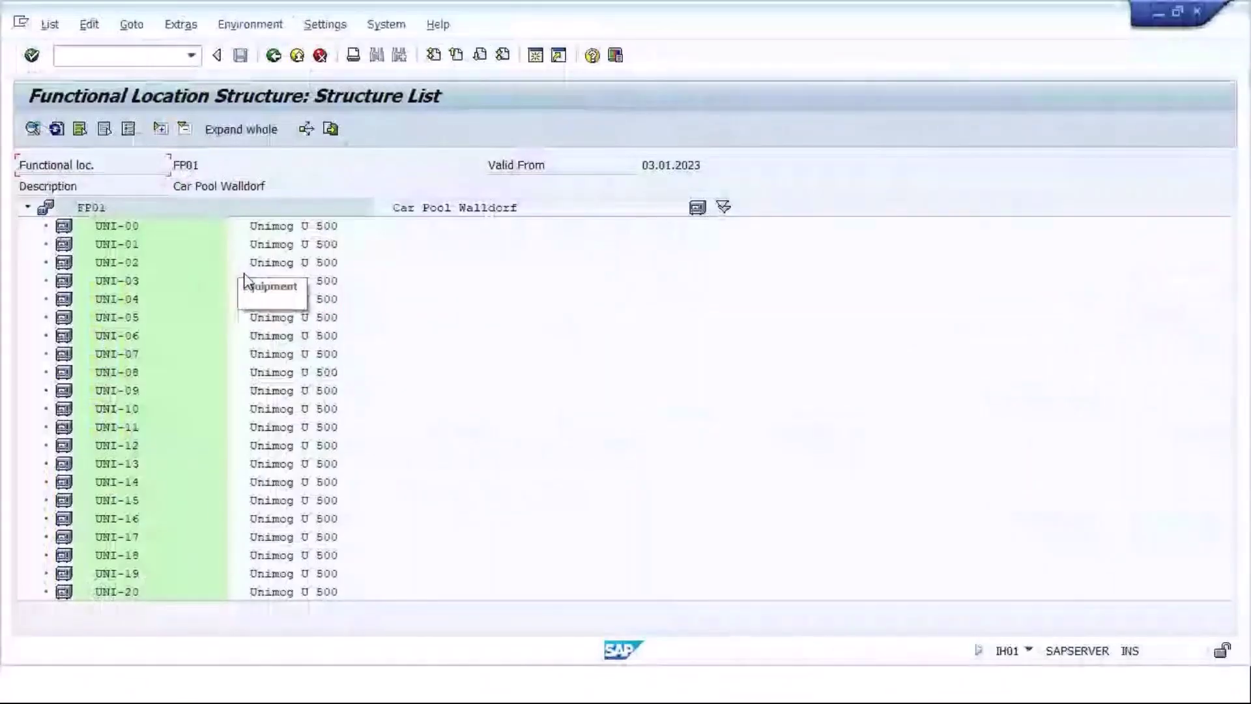
{"action": "double_click", "coordinate": [119, 228]}
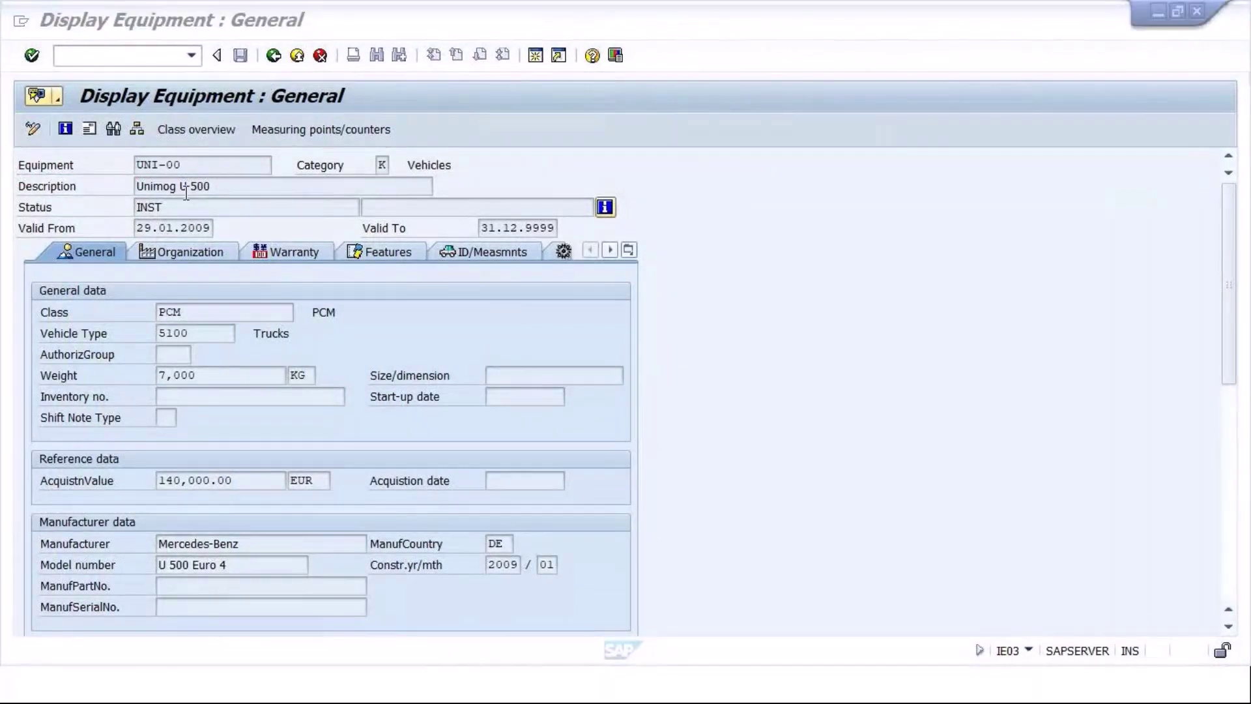
{"action": "left_click", "coordinate": [274, 56]}
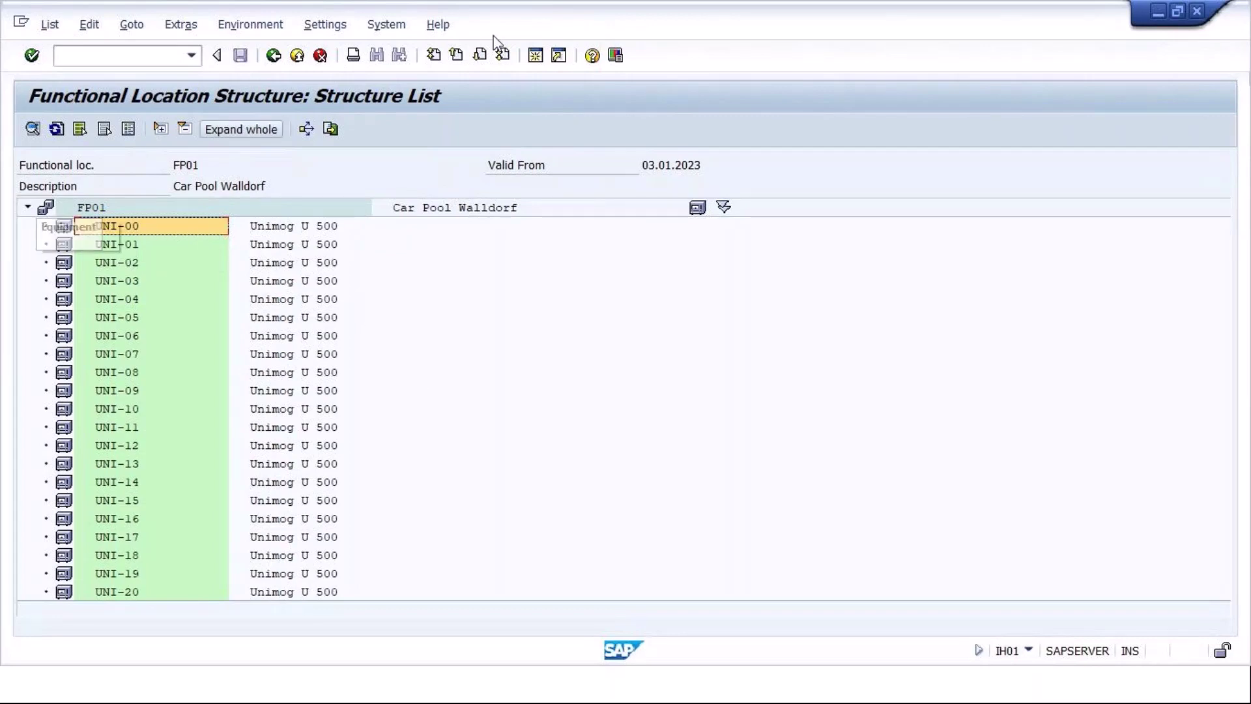
Open a new session and bring up pool PAM-WDF, category T, for maintenance with transaction PAM02
{"action": "left_click", "coordinate": [535, 56]}
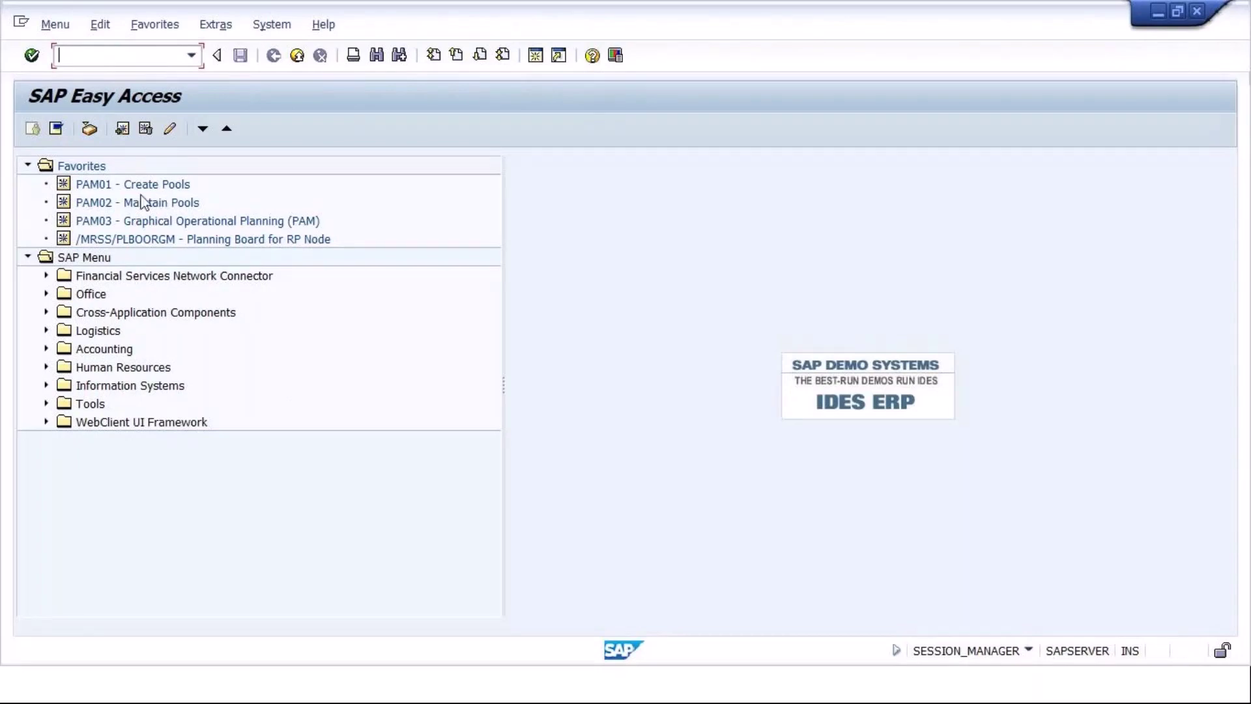
{"action": "double_click", "coordinate": [156, 203]}
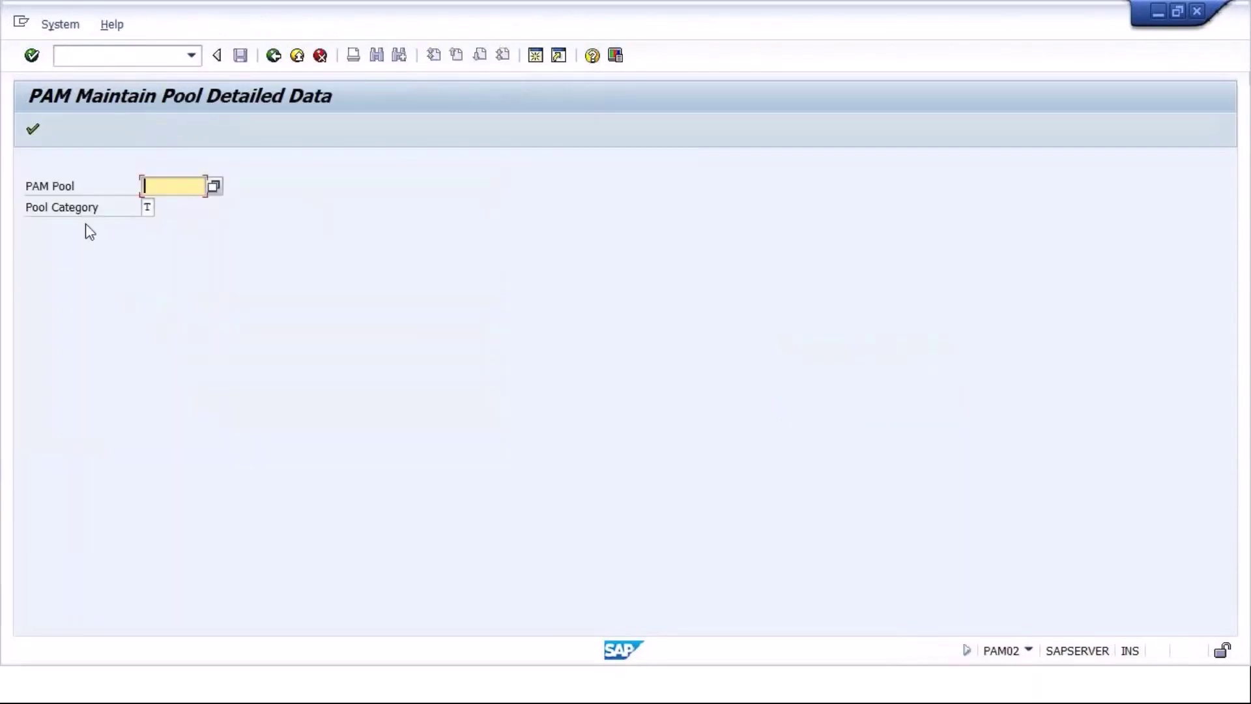
{"action": "left_click", "coordinate": [214, 187]}
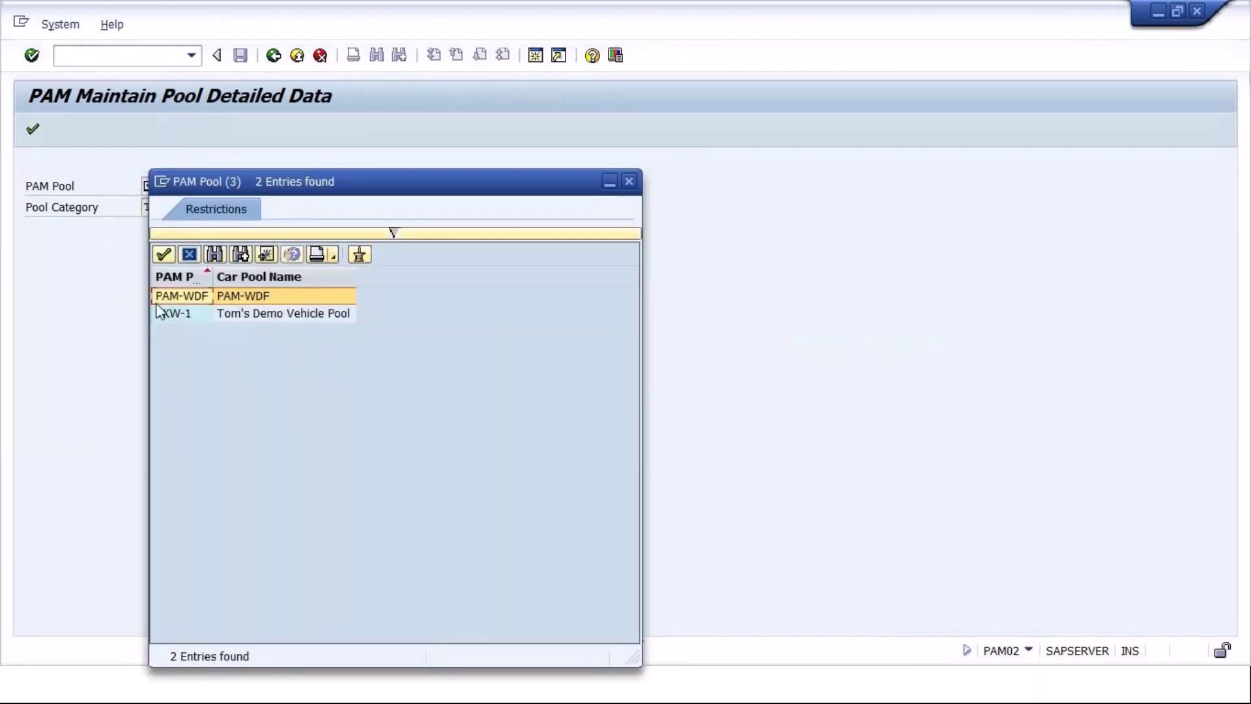
{"action": "double_click", "coordinate": [202, 299]}
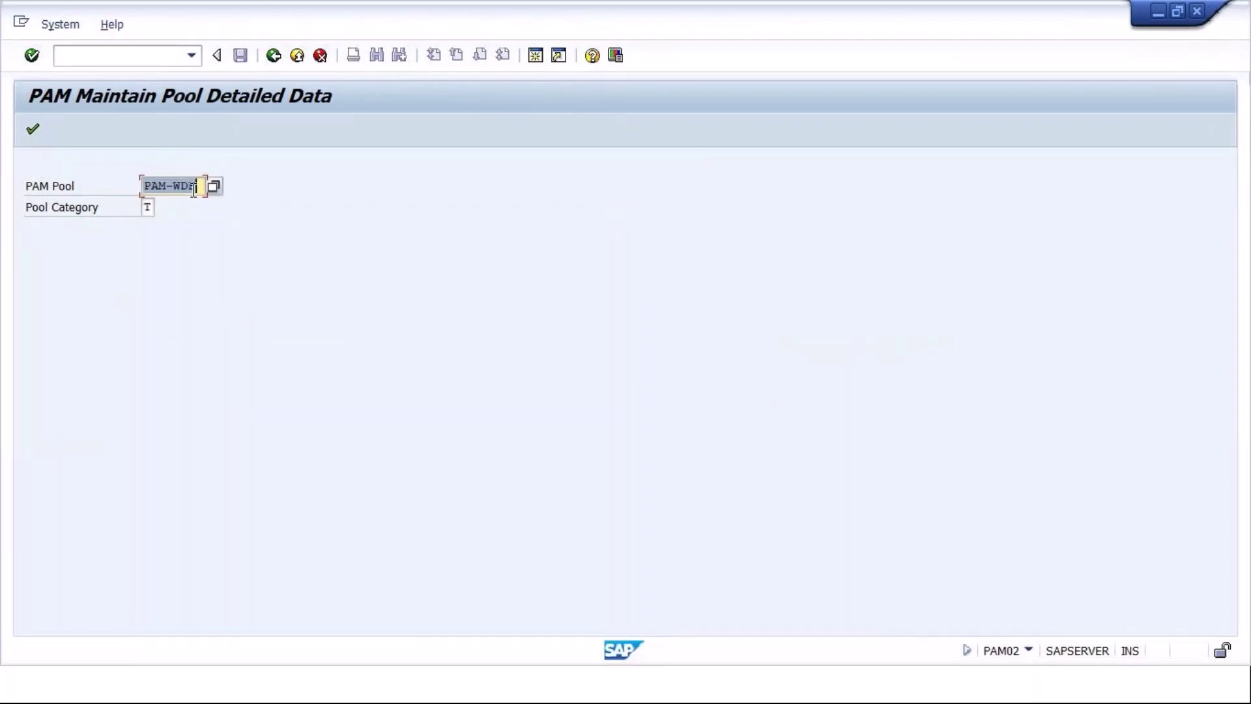
{"action": "left_click", "coordinate": [33, 129]}
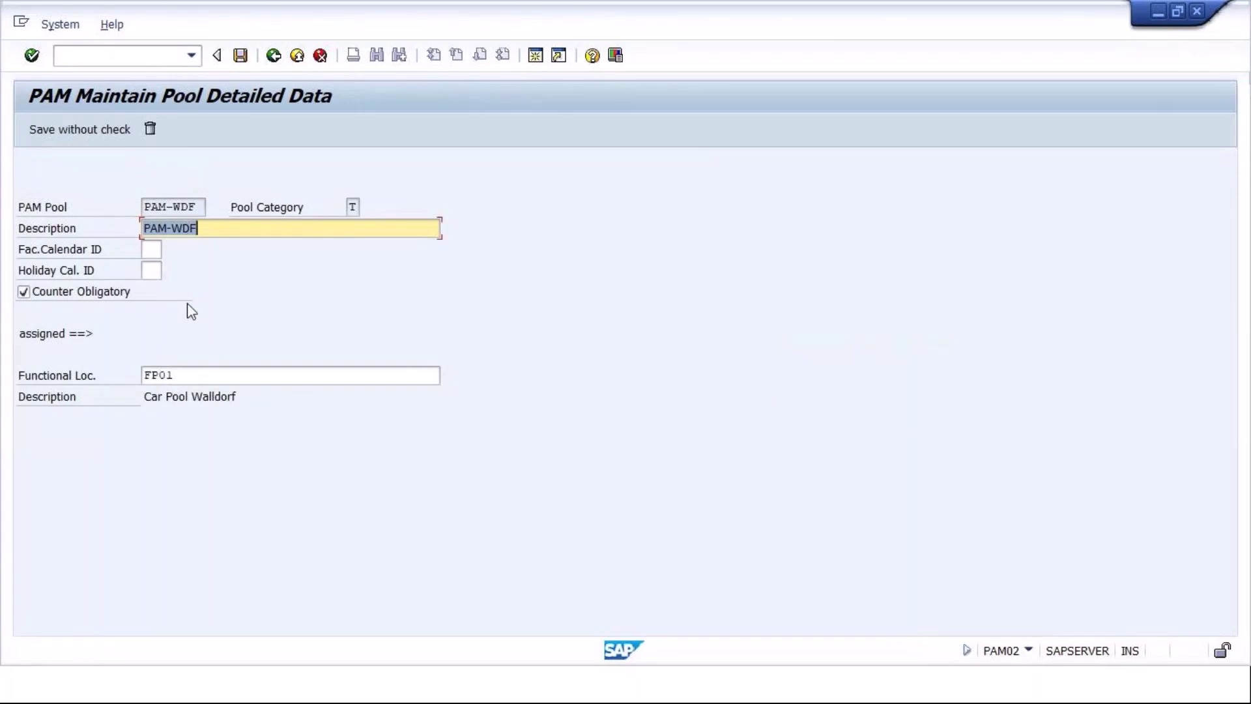
Check the functional location assigned to pool PAM-WDF and return to the pool selection screen
{"action": "left_click", "coordinate": [183, 377]}
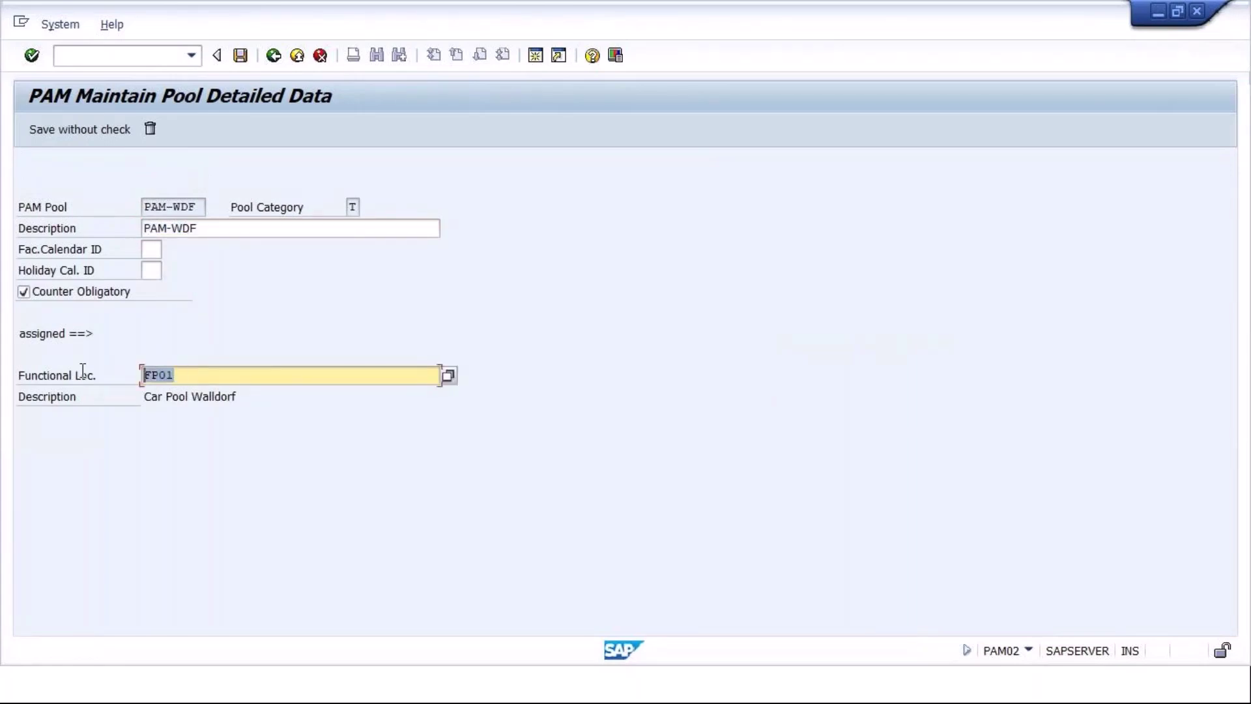
{"action": "left_click", "coordinate": [199, 207]}
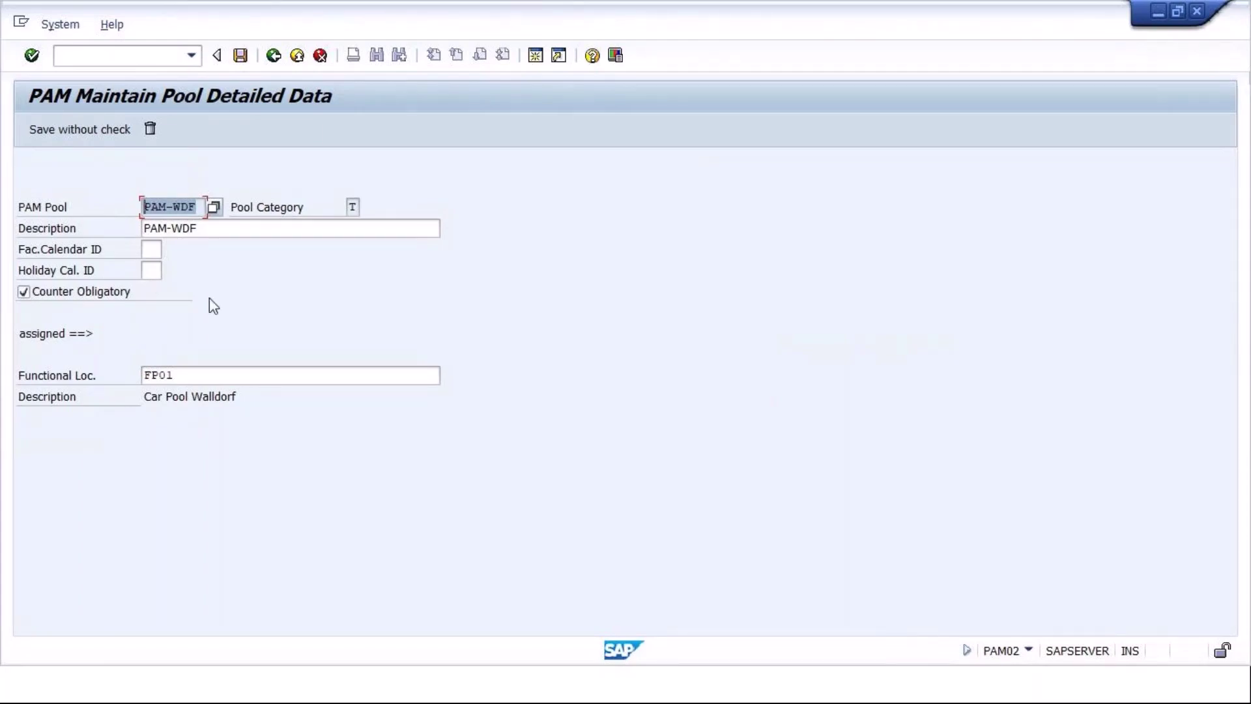
{"action": "left_click", "coordinate": [274, 56]}
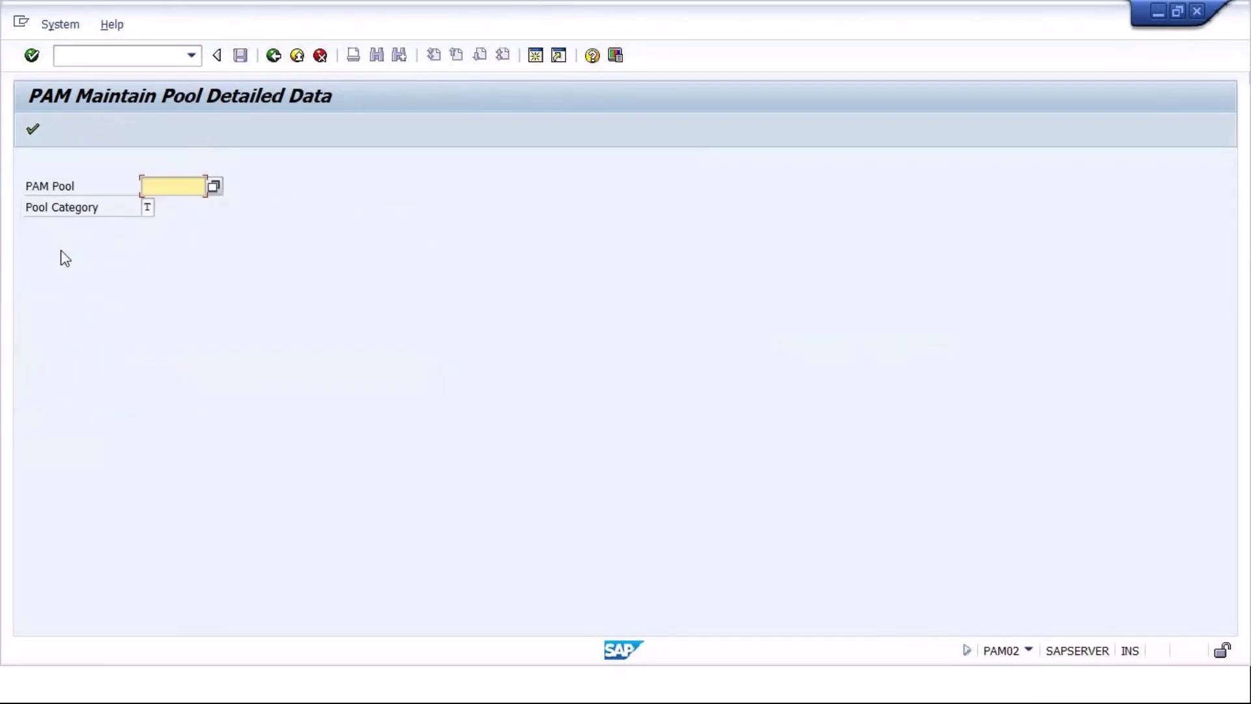